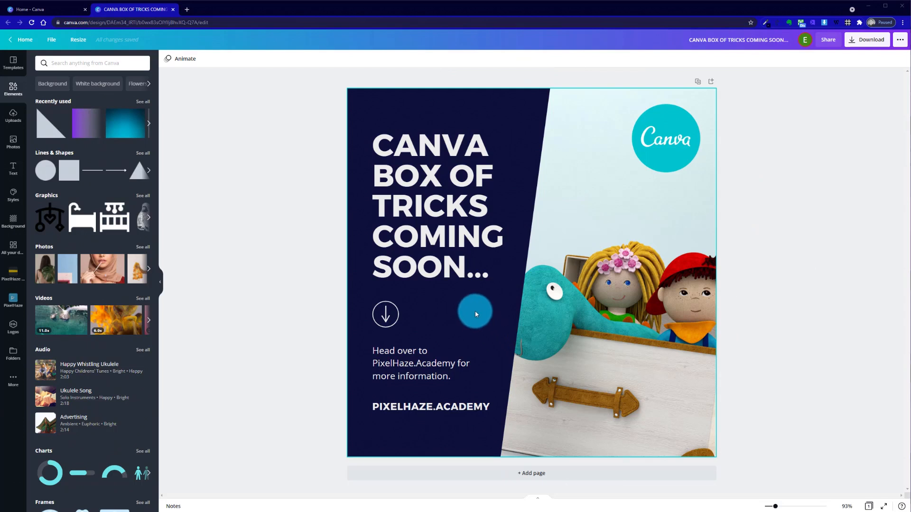
Set the headline's font to the brand font Halis R Black, trying Halis R Bold and Arimo for comparison
left_click(415, 265)
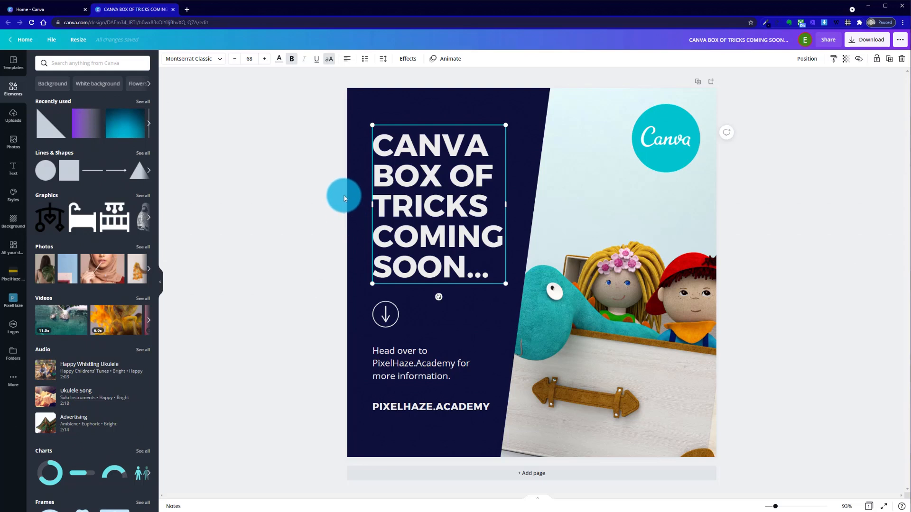
left_click(221, 58)
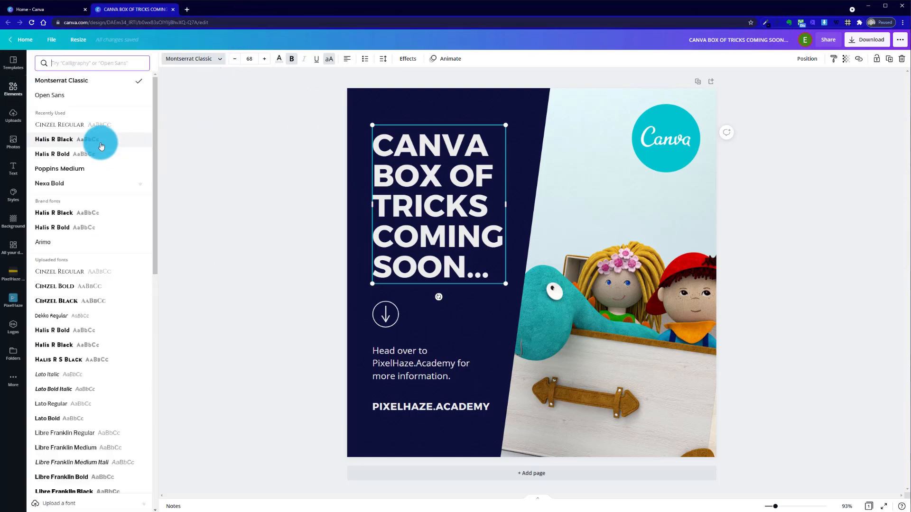
left_click(84, 153)
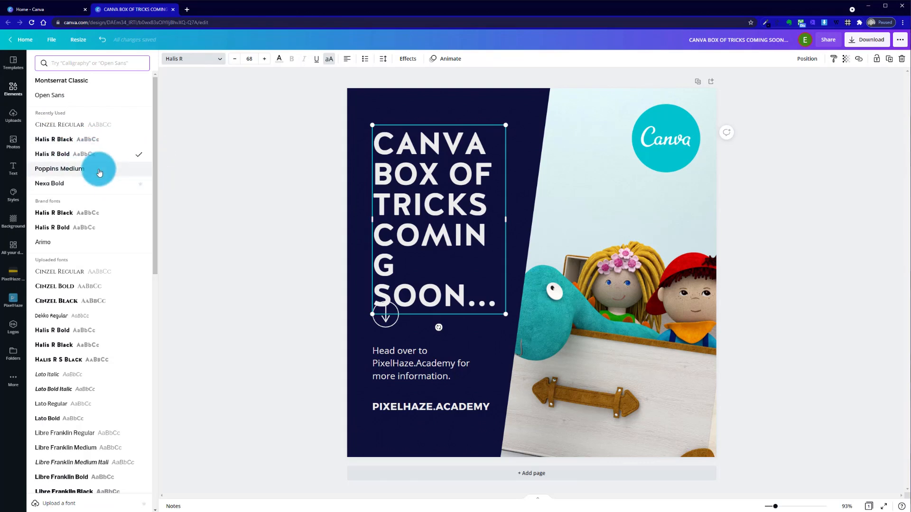
left_click(81, 143)
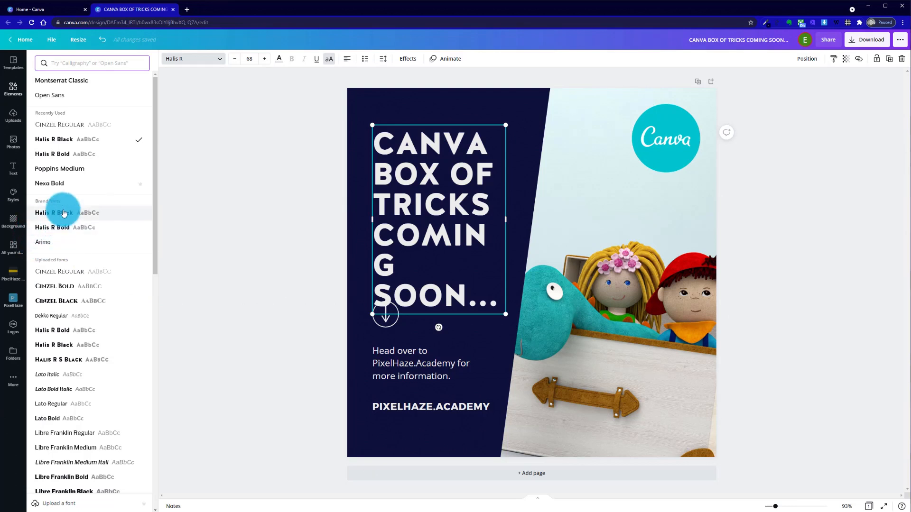
left_click(64, 229)
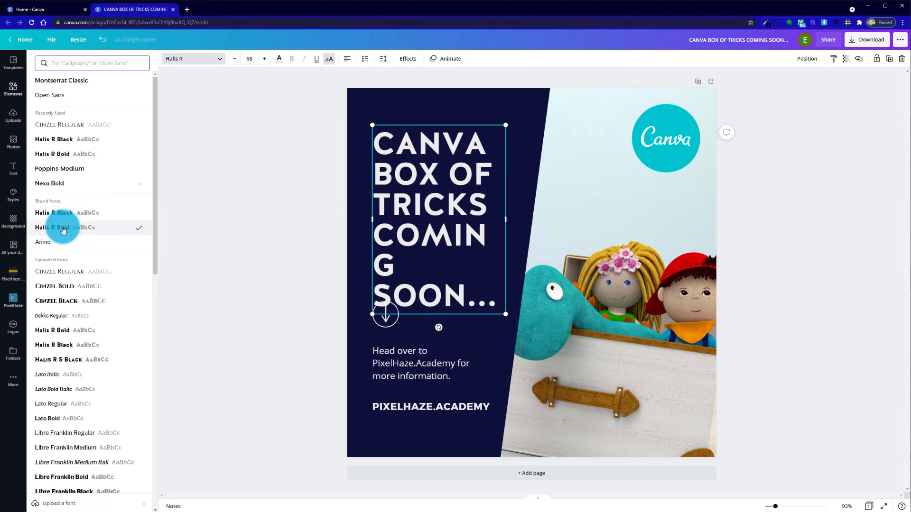
left_click(64, 219)
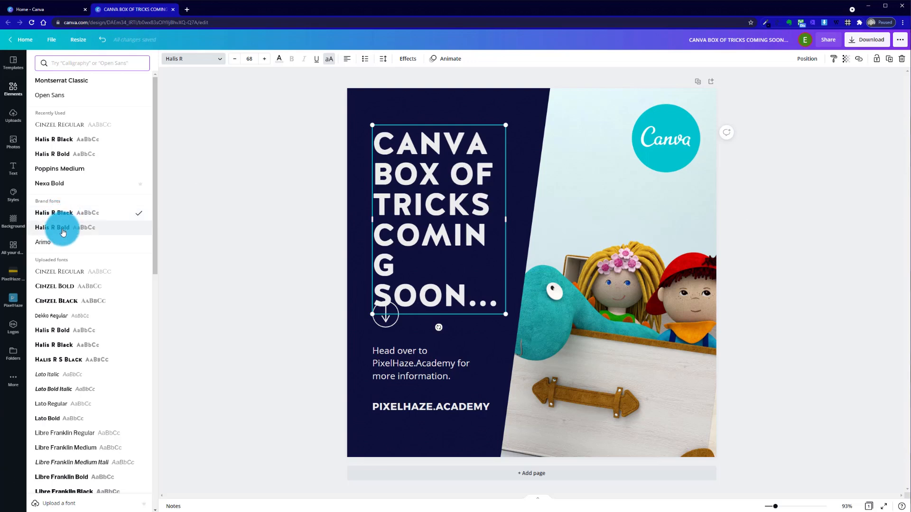
left_click(64, 229)
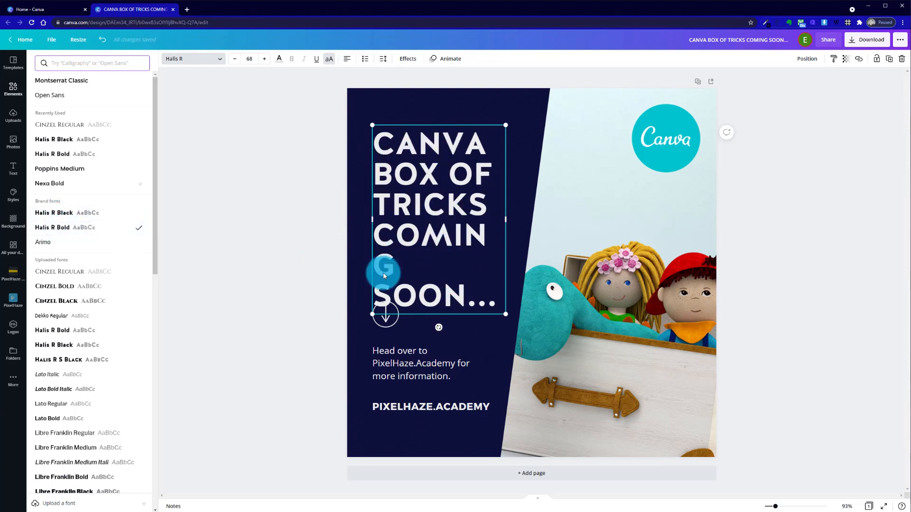
left_click(59, 247)
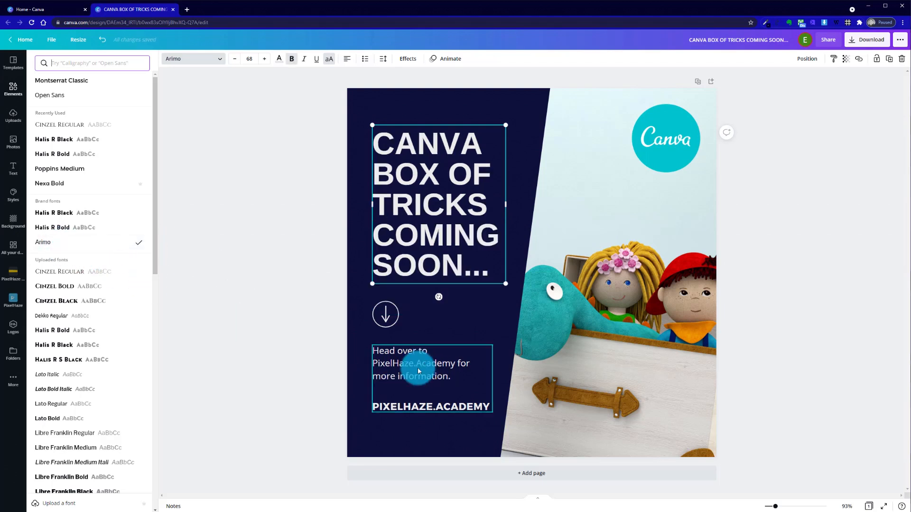
left_click(86, 213)
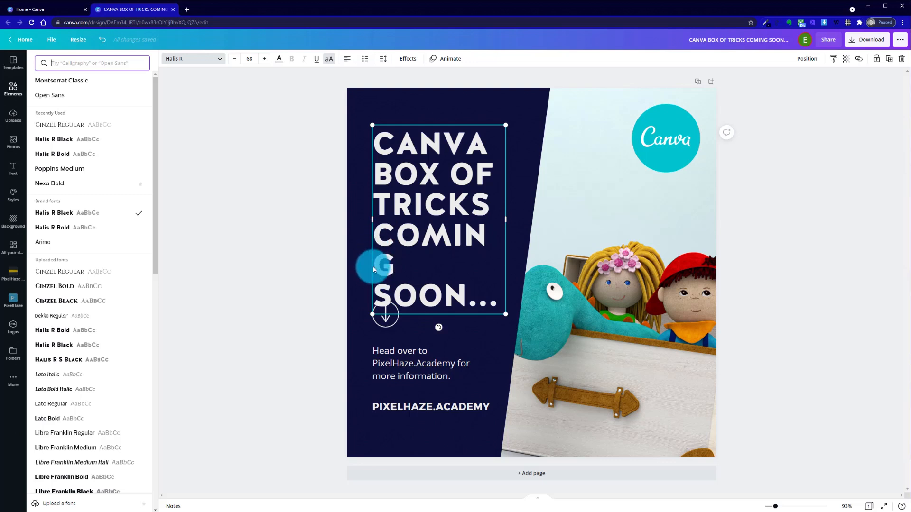
Reduce the headline's font size to 65 so the word COMING fits on one line
left_click(238, 61)
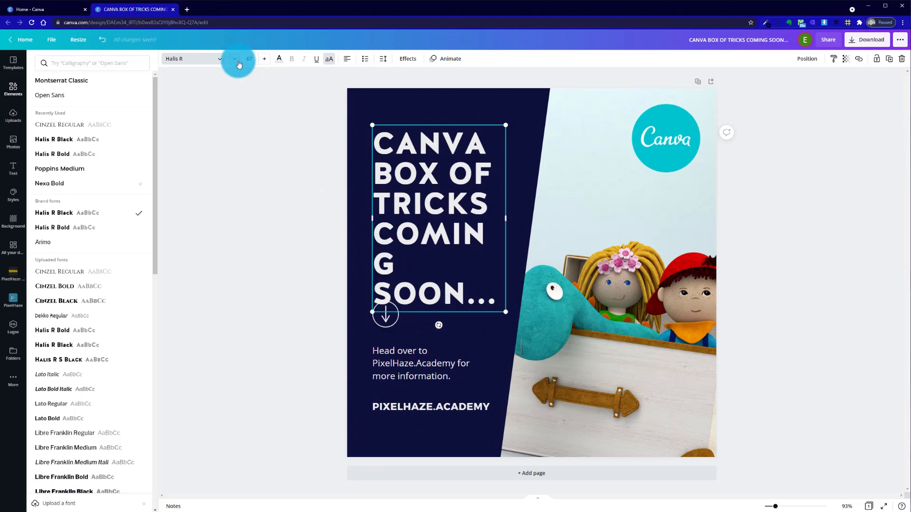
left_click(234, 59)
left_click(238, 62)
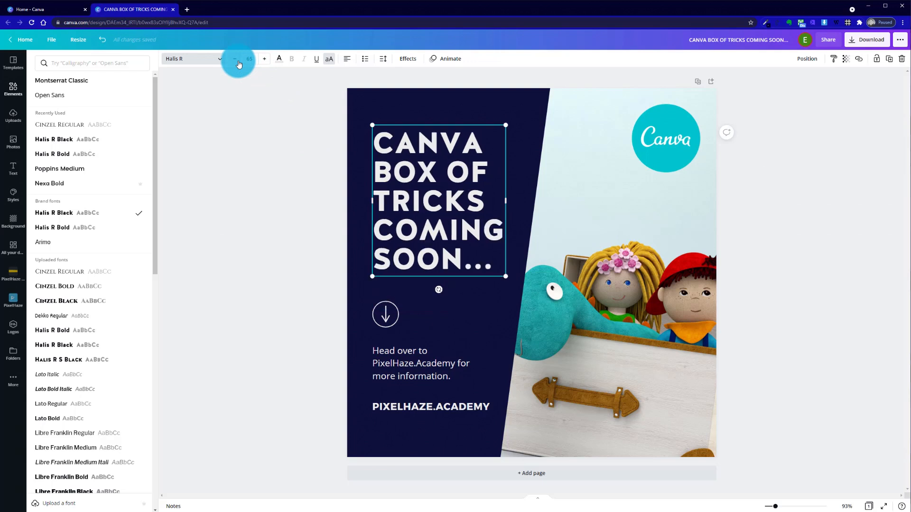
left_click(265, 141)
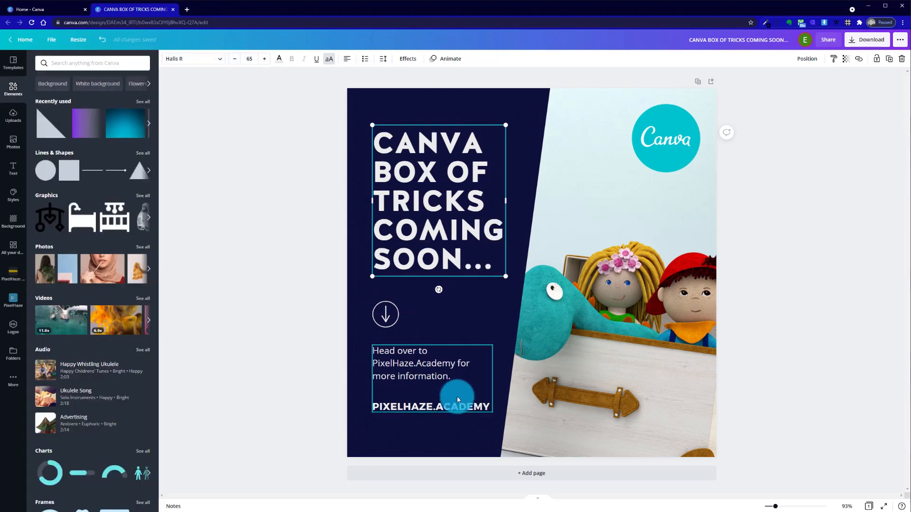
left_click(493, 307)
left_click(572, 164)
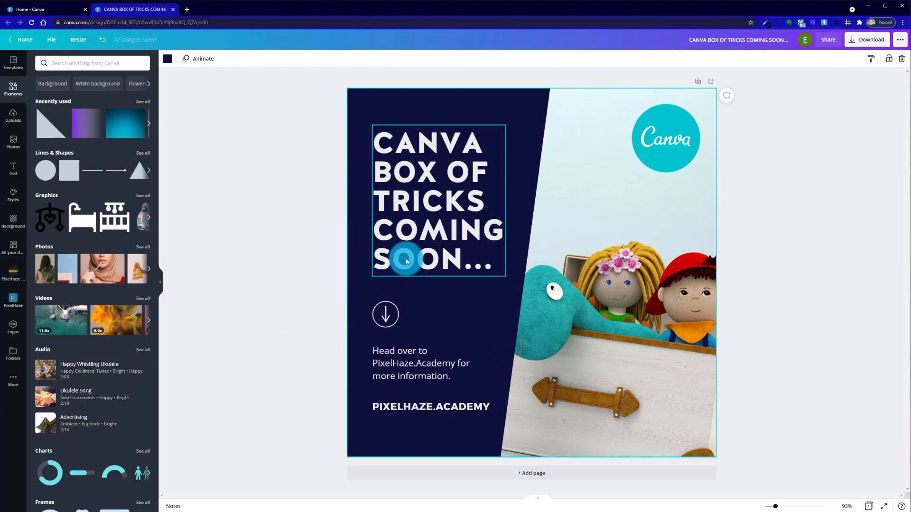
Reduce the headline's font size by two more points and deselect the text
left_click(413, 236)
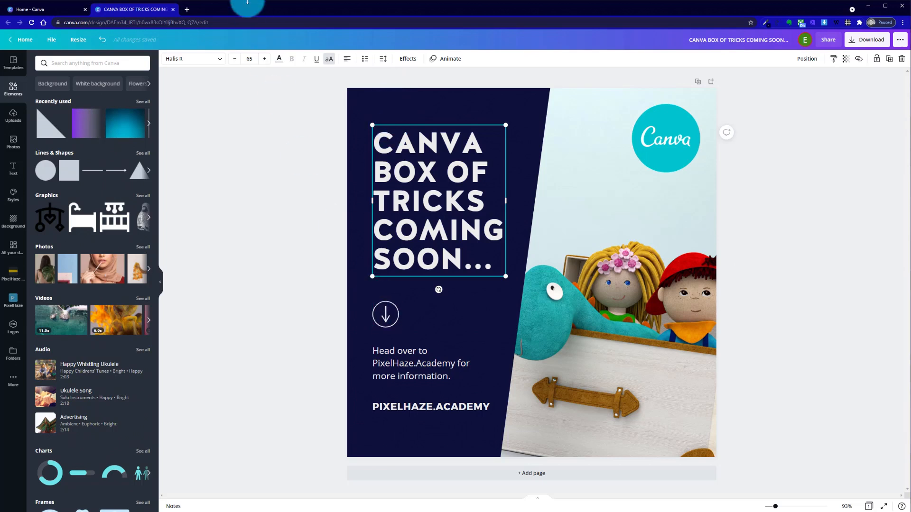
left_click(233, 61)
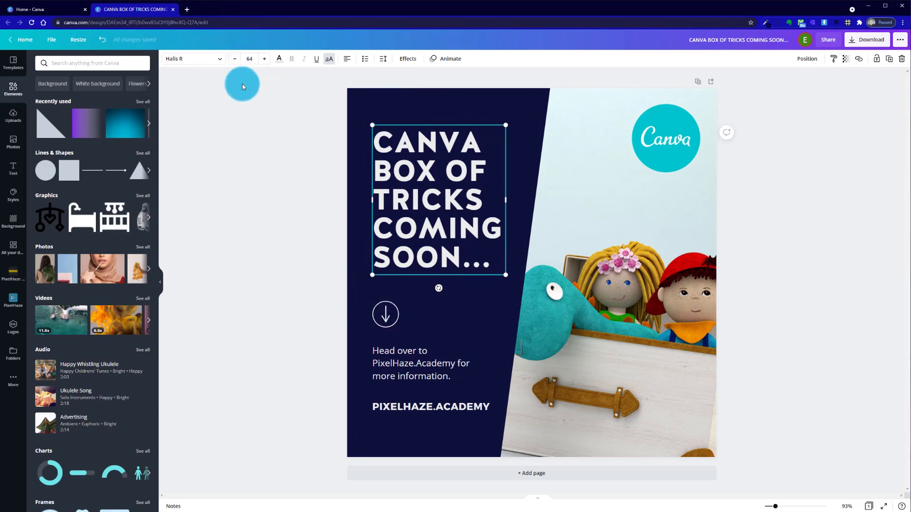
left_click(238, 60)
left_click(258, 203)
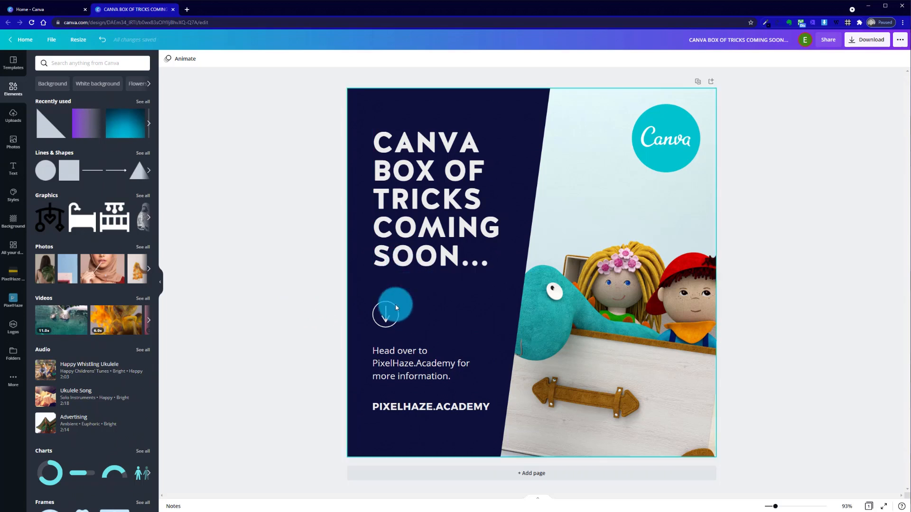
Move the circled arrow icon slightly up towards the headline, keeping it aligned with the left edge of the text below
left_click_drag(390, 325, 390, 316)
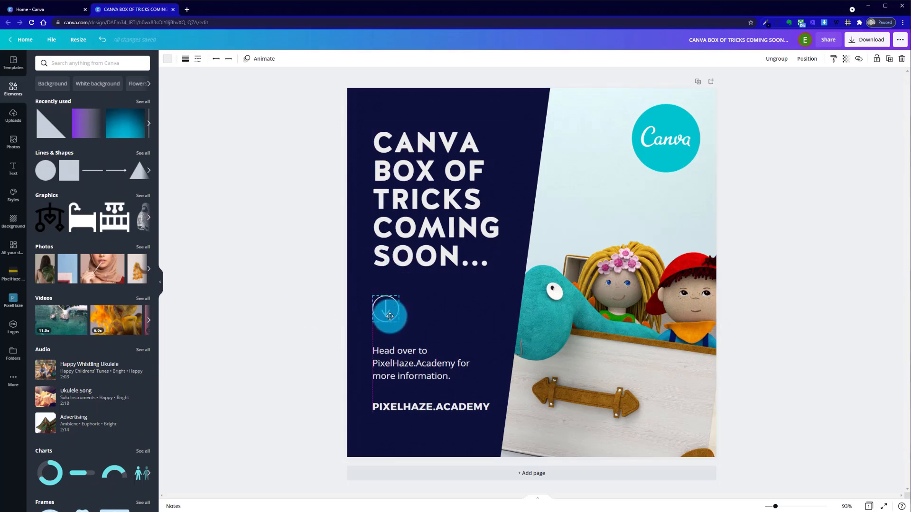
left_click(293, 260)
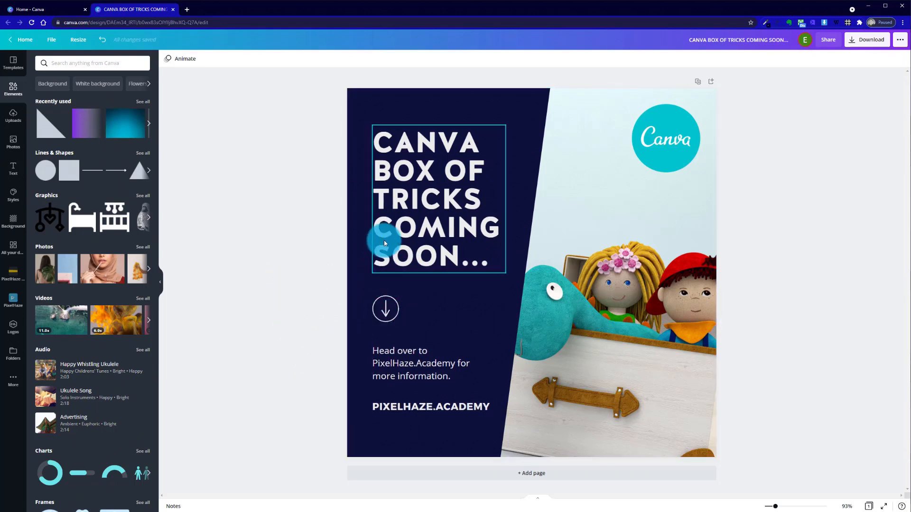
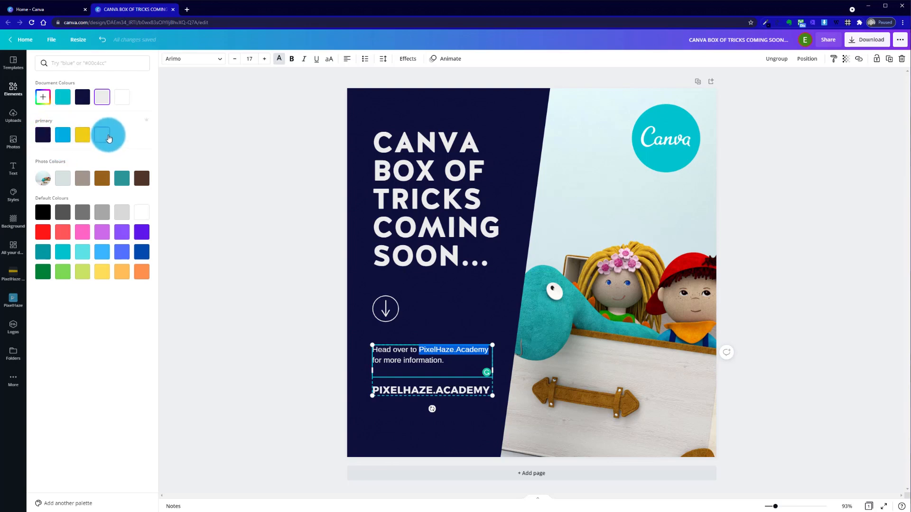
Try the light blue brand colour on the words PixelHaze.Academy in the Head over to sentence
left_click(62, 135)
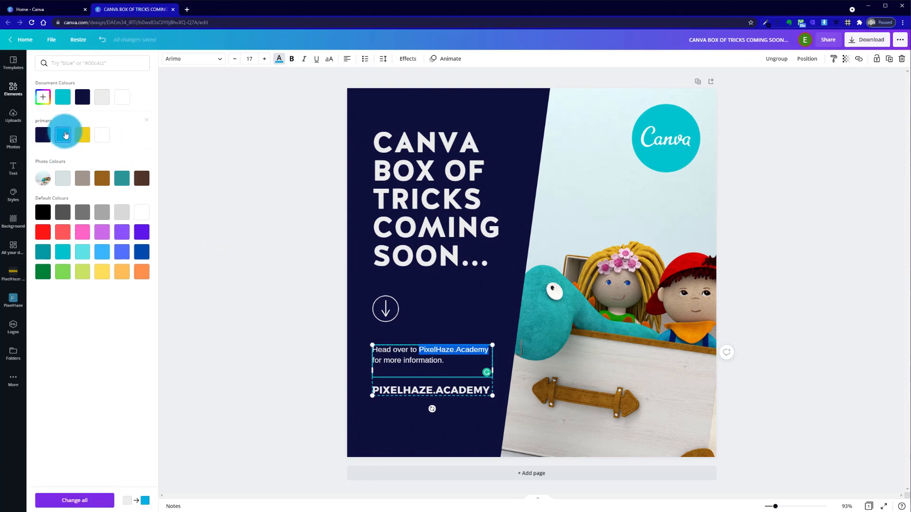
left_click(309, 217)
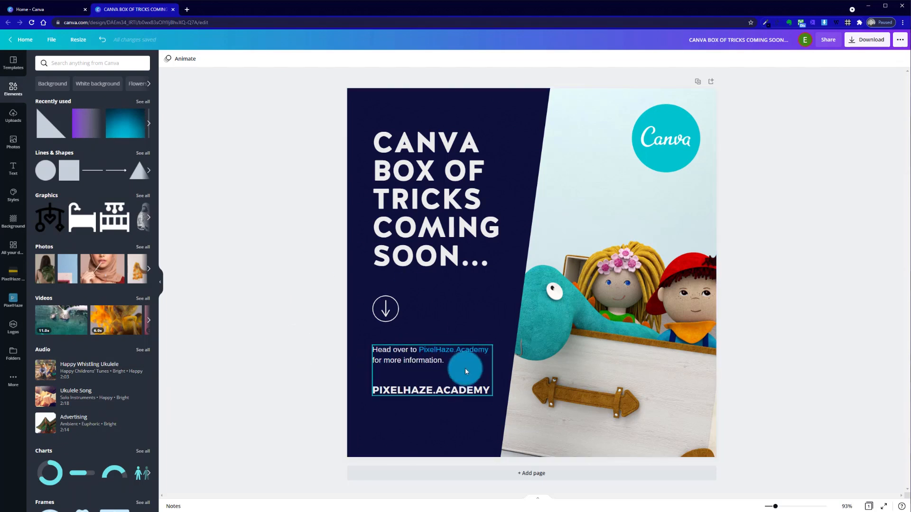
left_click(432, 389)
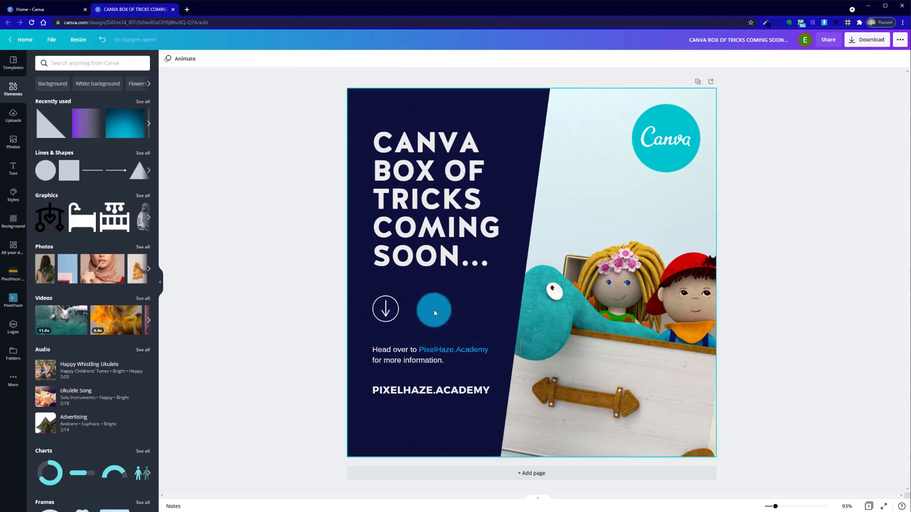
Colour the words PixelHaze.Academy in the Head over to sentence with the yellow brand colour
left_click(431, 350)
left_click_drag(416, 351, 492, 351)
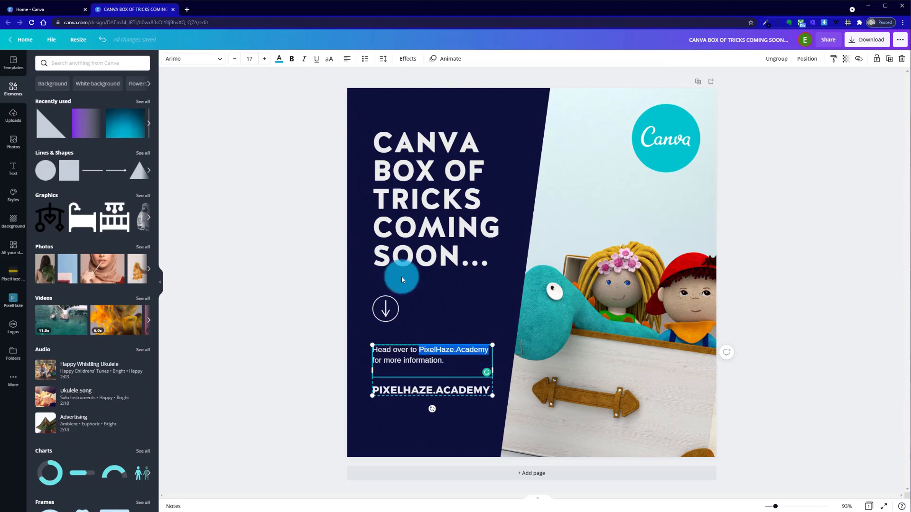
left_click(282, 61)
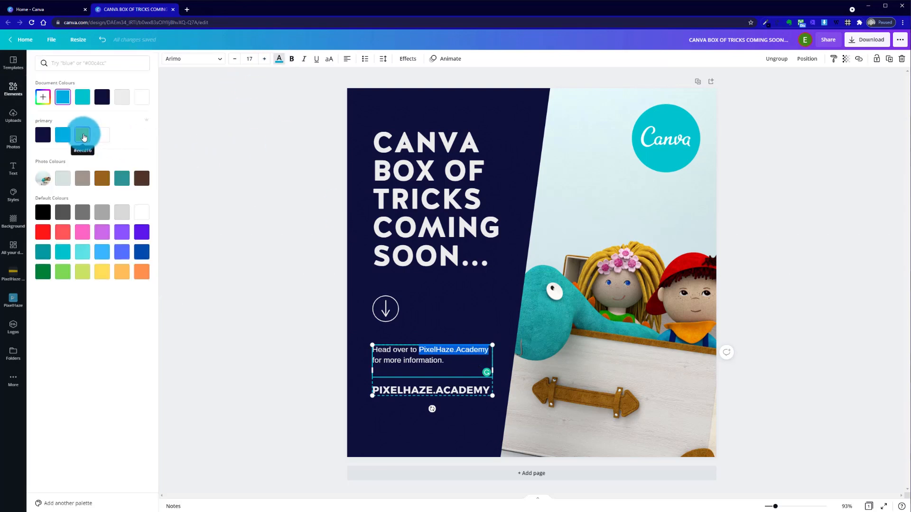
left_click(83, 137)
left_click(311, 286)
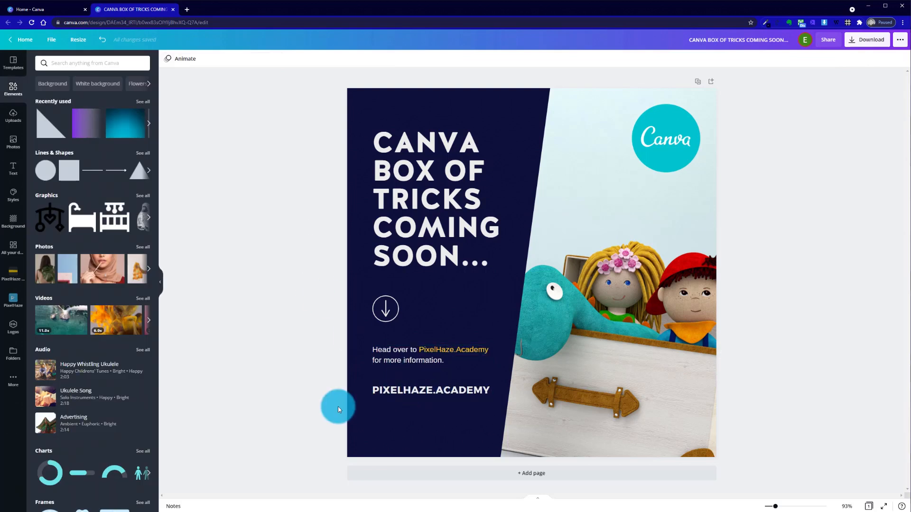
Recolour the shaft of the circled arrow icon with the yellow brand colour
left_click(389, 393)
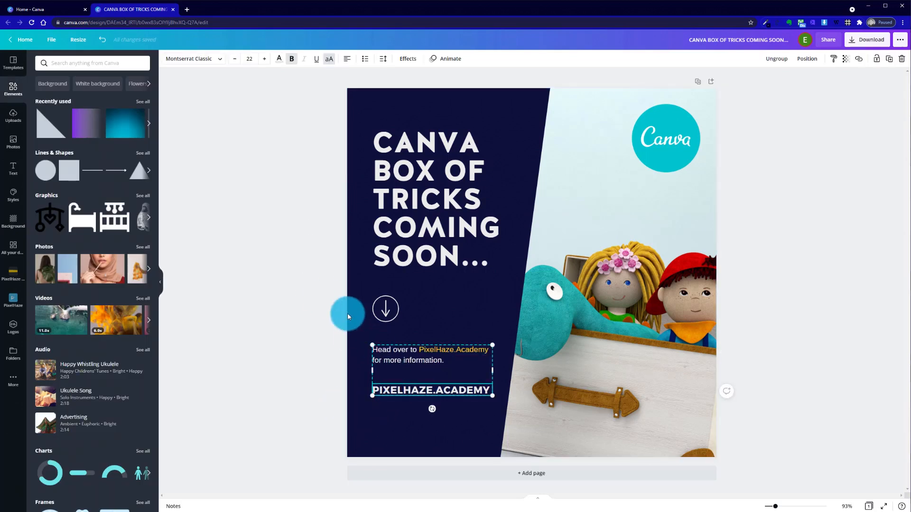
left_click(388, 309)
left_click(388, 309)
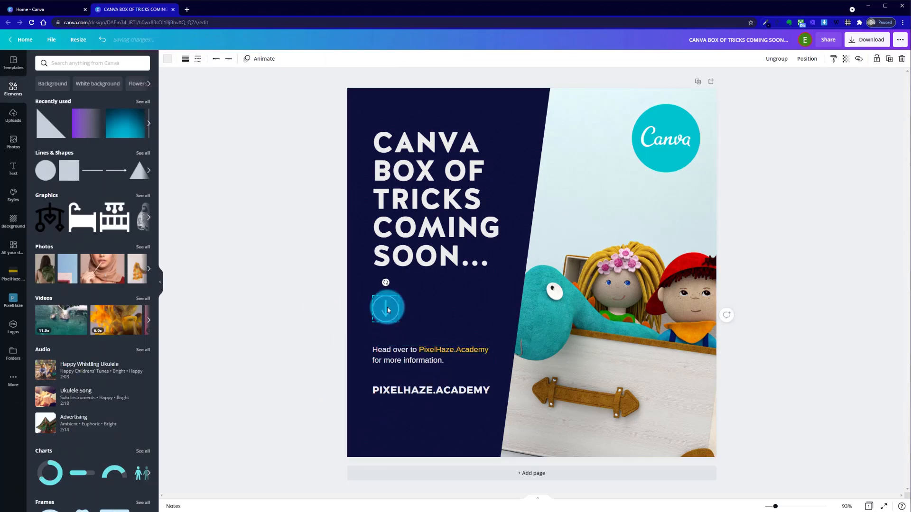
left_click(171, 59)
left_click(81, 132)
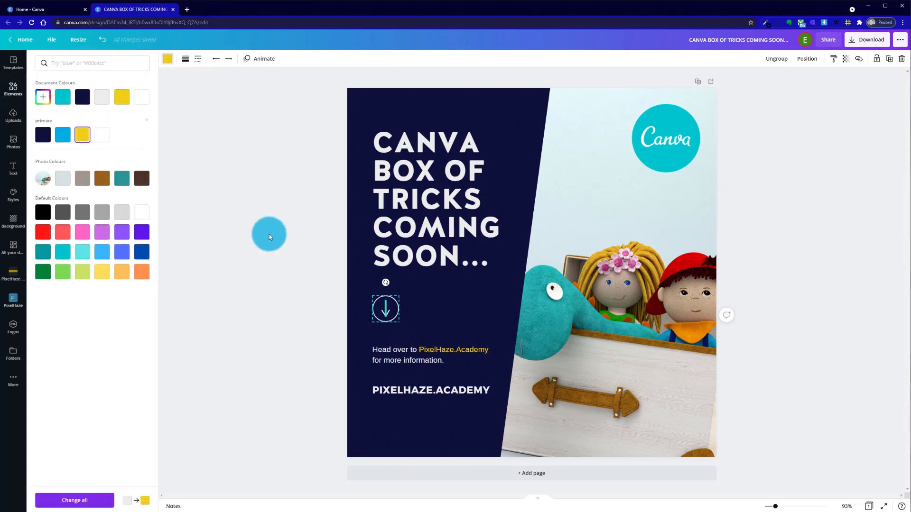
left_click(276, 242)
left_click(308, 286)
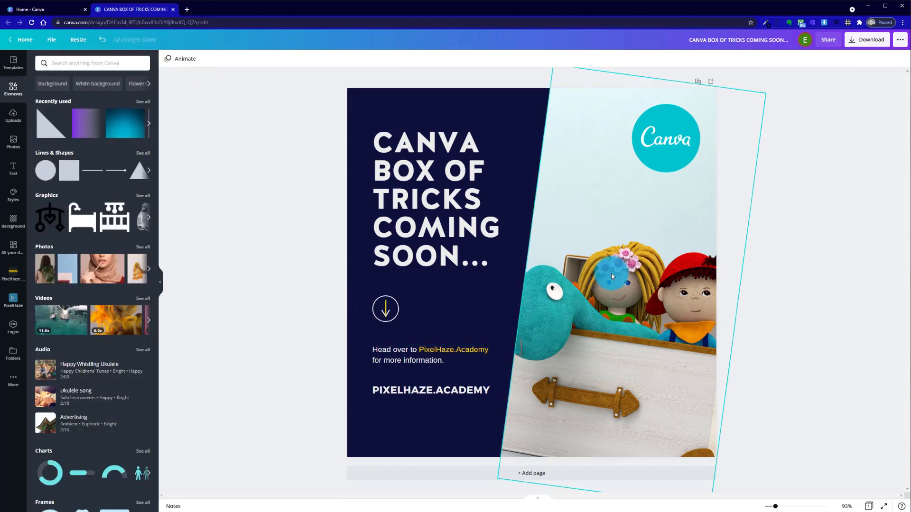
Ungroup the circled arrow icon into its separate parts
left_click(386, 314)
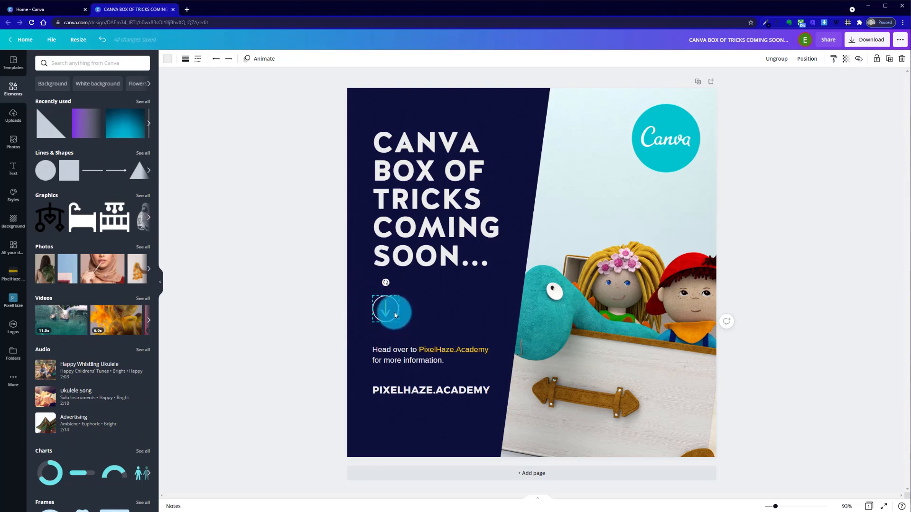
right_click(387, 311)
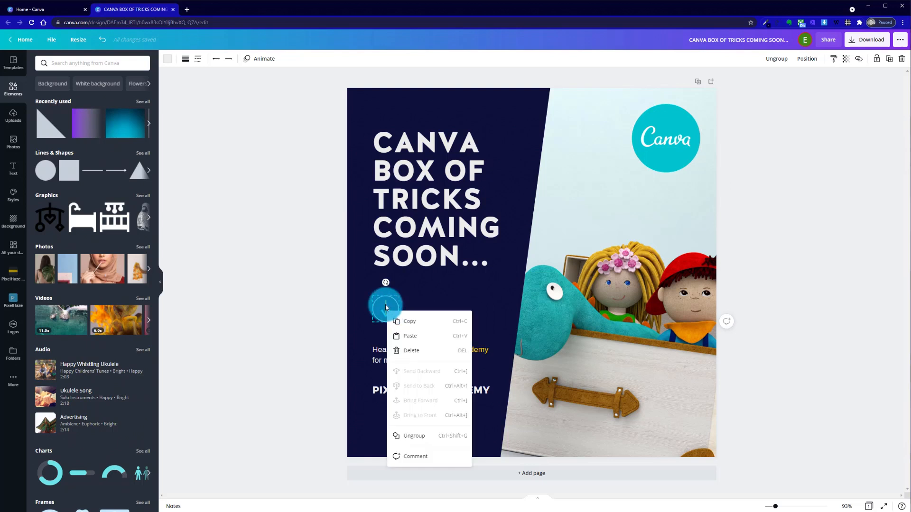
left_click(421, 441)
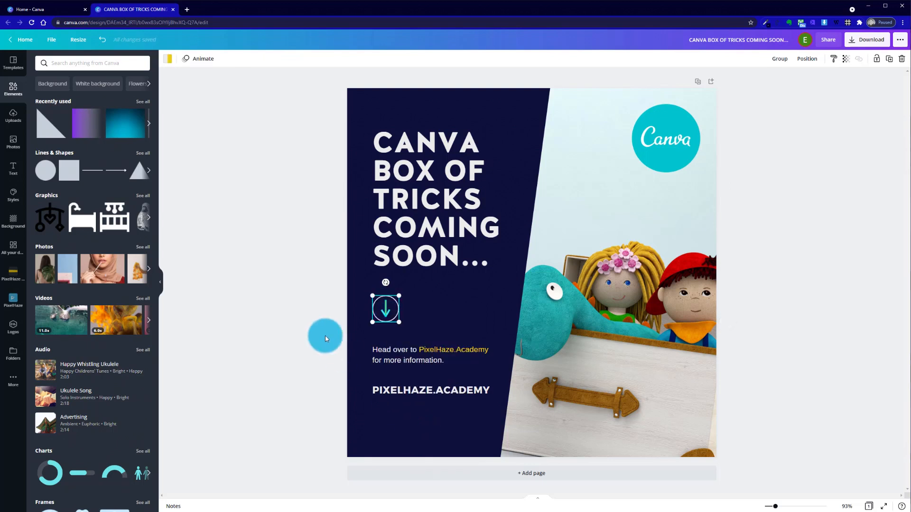
Recolour the circle around the arrow with the yellow brand colour
left_click(392, 323)
left_click(171, 57)
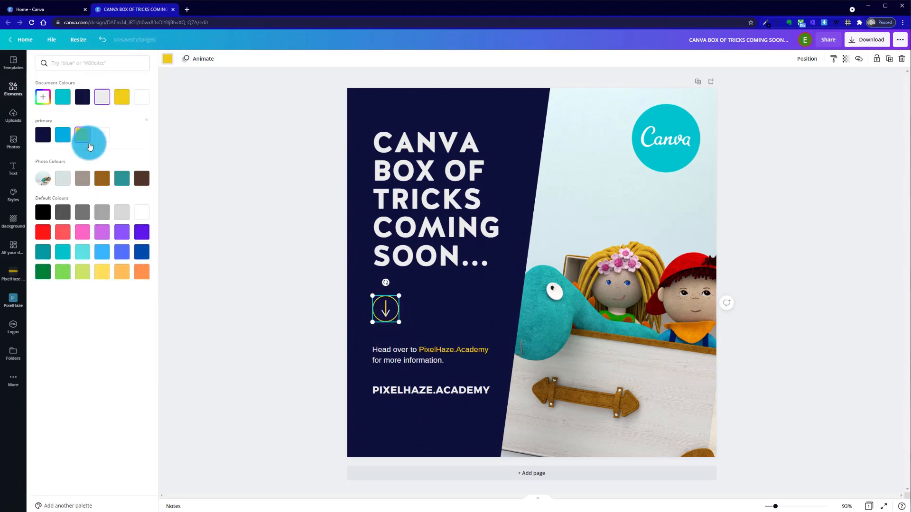
left_click(246, 212)
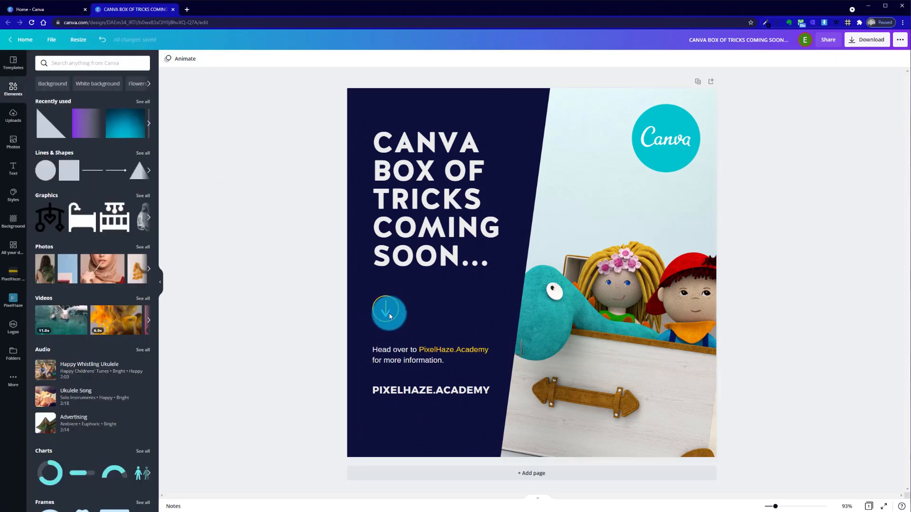
Recolour the left stroke of the arrowhead with the yellow brand colour
left_click(167, 58)
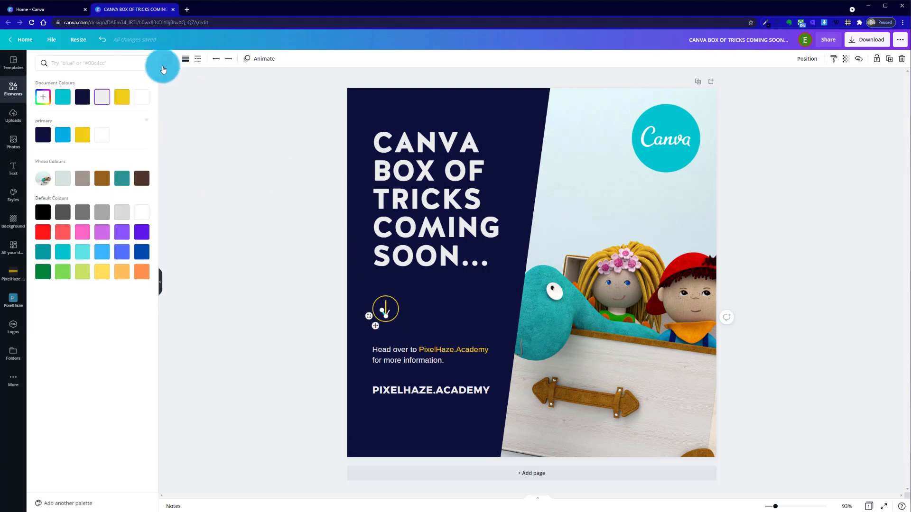
left_click(79, 136)
left_click(334, 324)
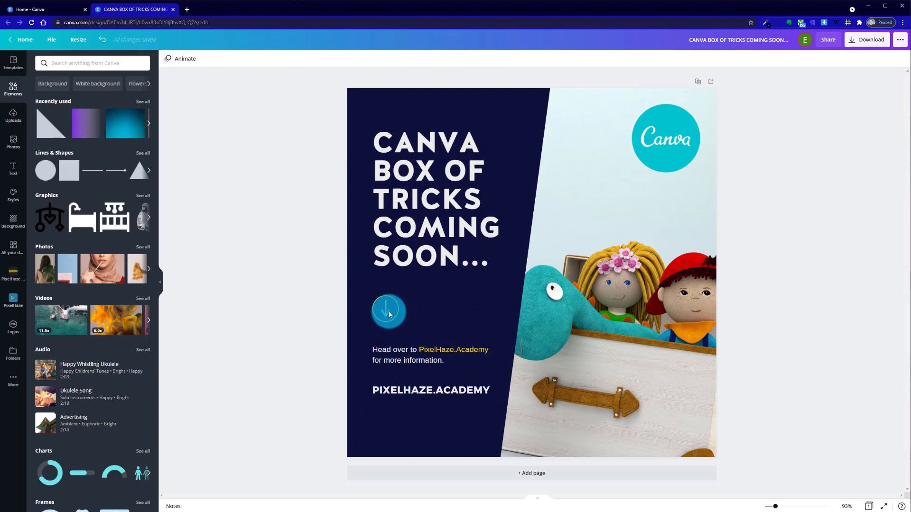
left_click(389, 312)
left_click(316, 294)
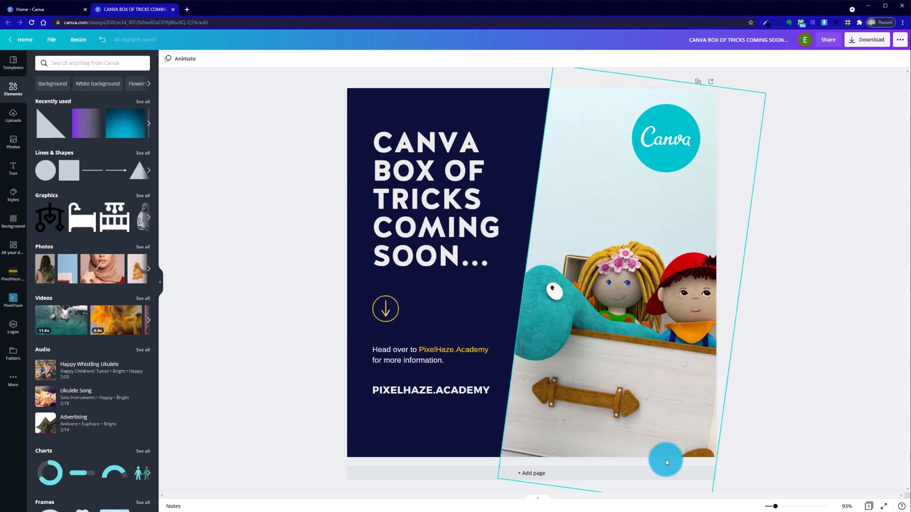
Recolour the remaining white right stroke of the arrowhead with the yellow brand colour
left_click_drag(775, 508, 784, 508)
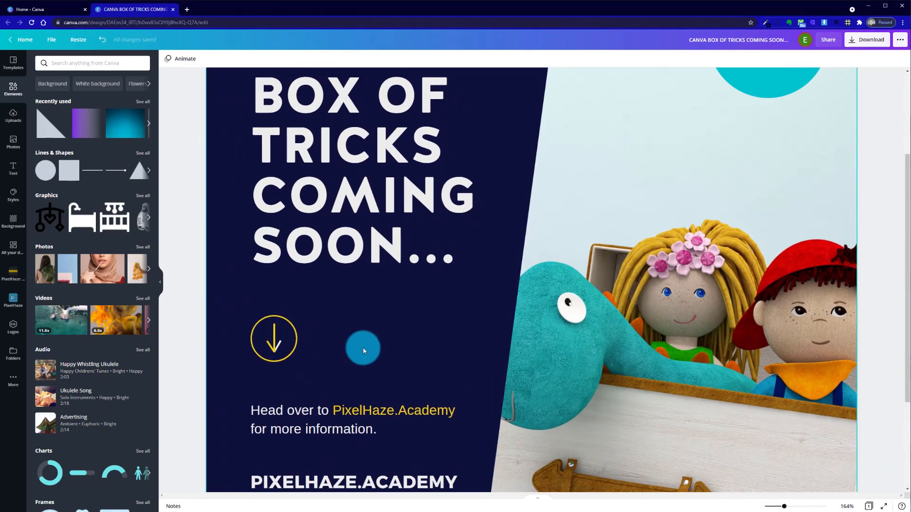
left_click(280, 347)
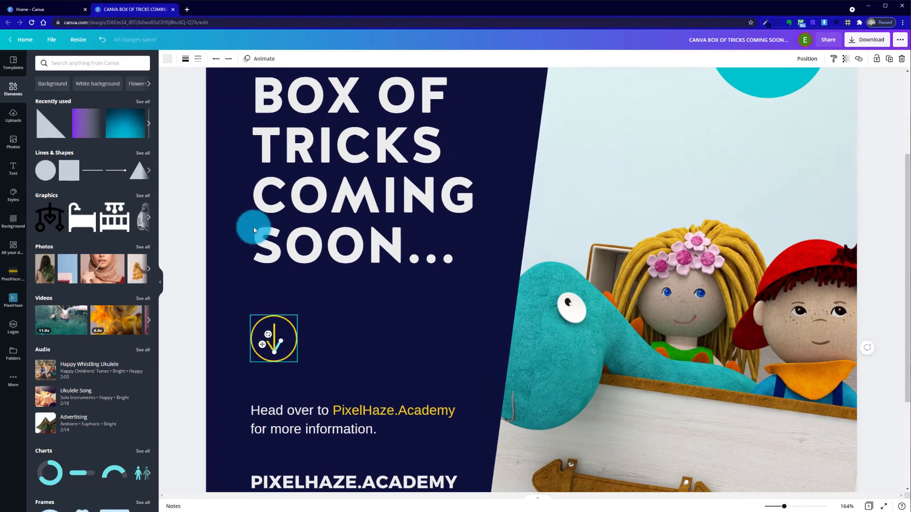
left_click(167, 59)
left_click(80, 134)
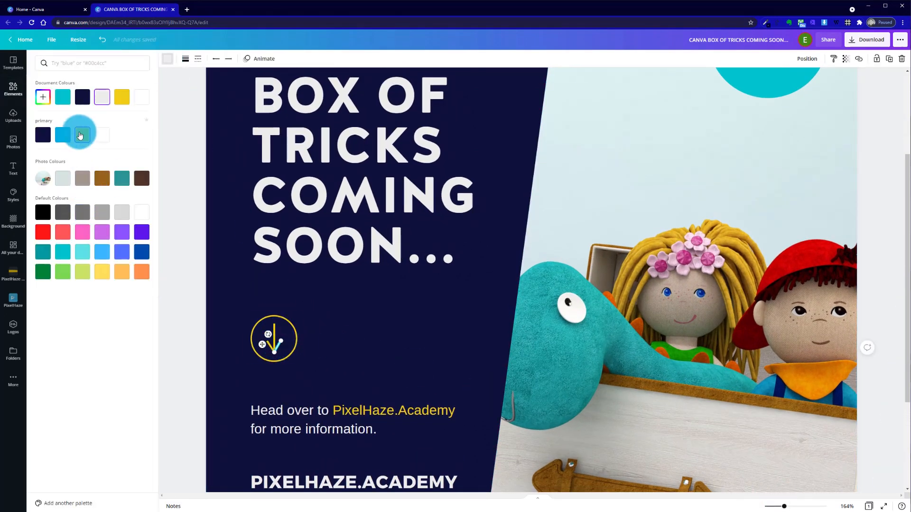
left_click(183, 202)
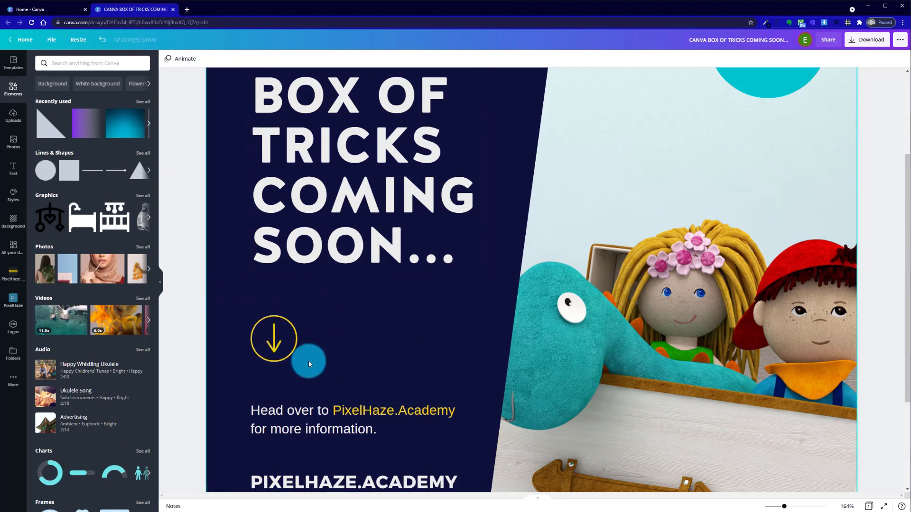
Group the circle and all the arrow lines back into one icon
left_click_drag(242, 309, 323, 378)
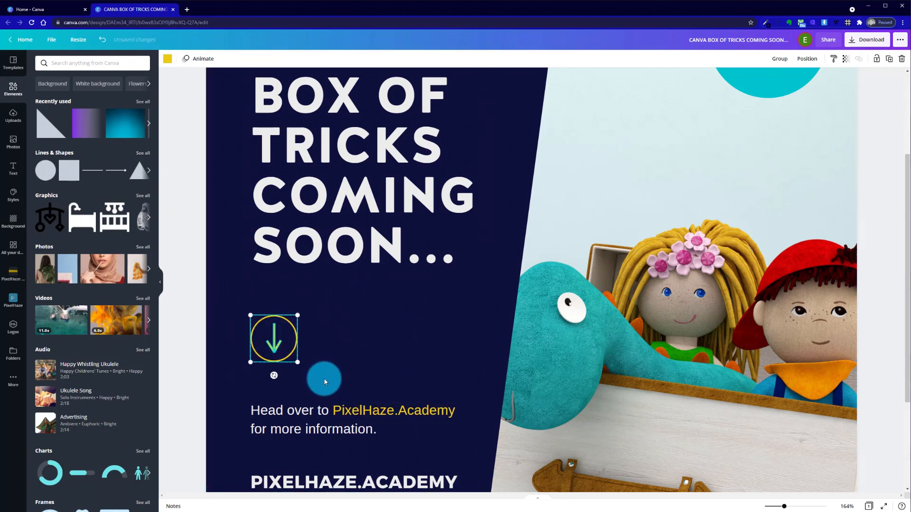
right_click(282, 348)
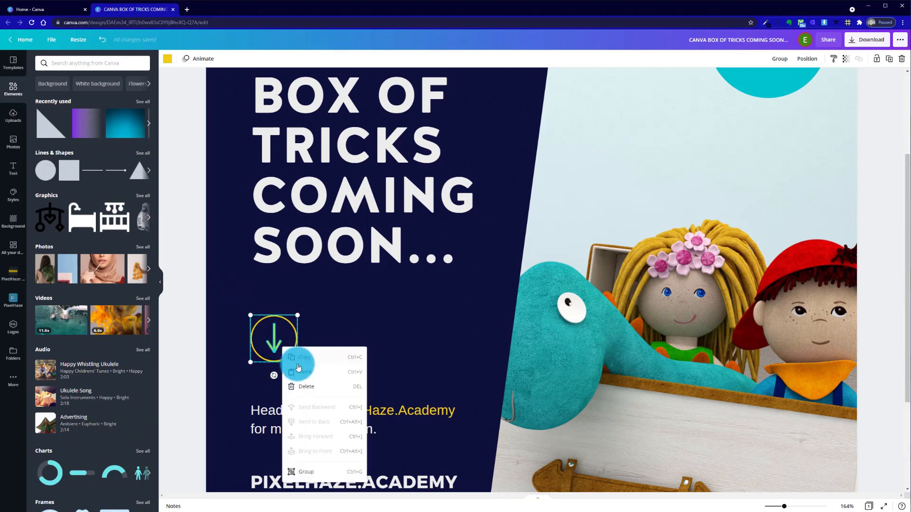
left_click(326, 475)
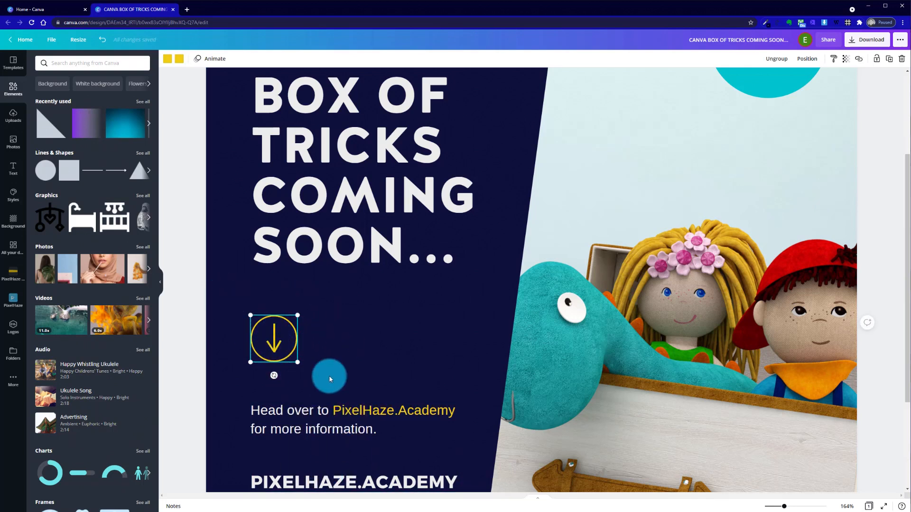
left_click(322, 313)
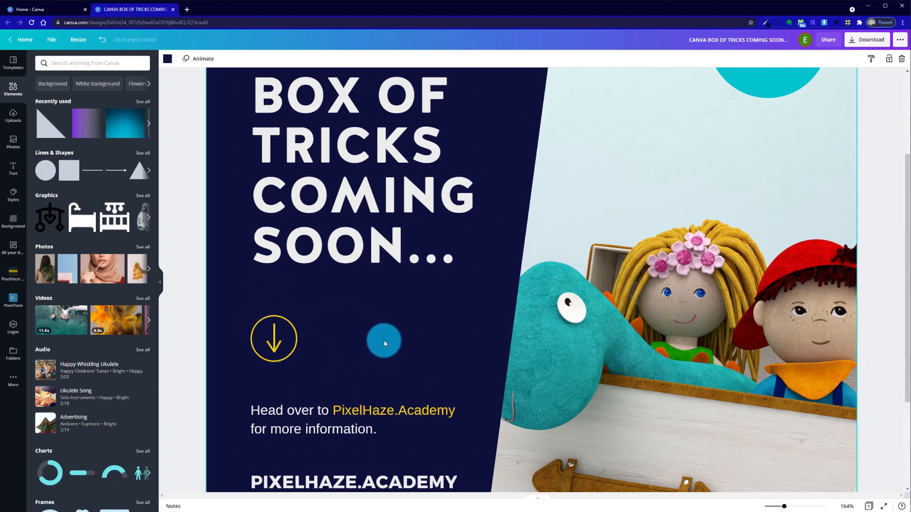
Ungroup the text block below the arrow and delete its bold PIXELHAZE.ACADEMY line
left_click_drag(783, 507, 773, 506)
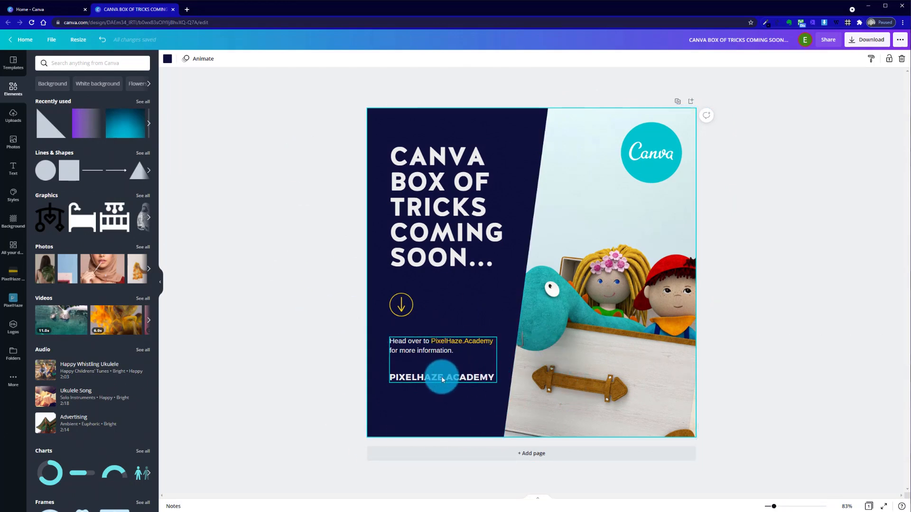
left_click(429, 378)
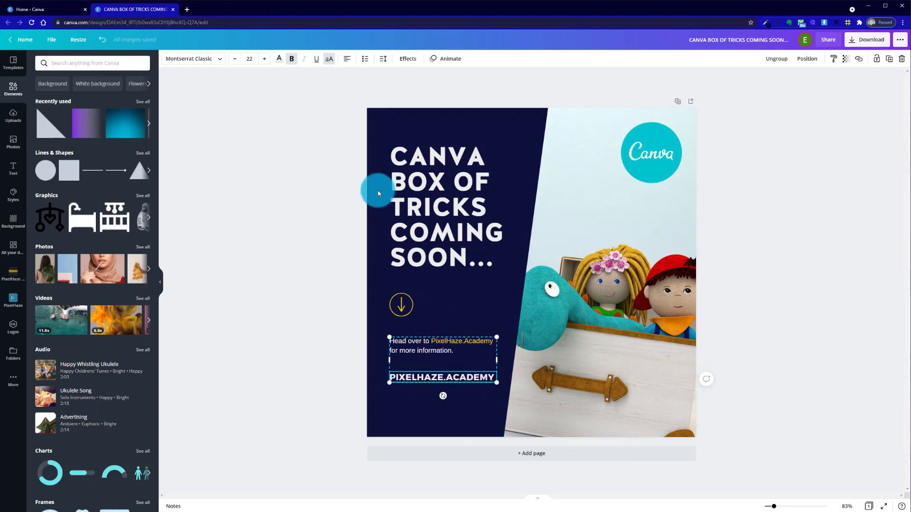
right_click(429, 358)
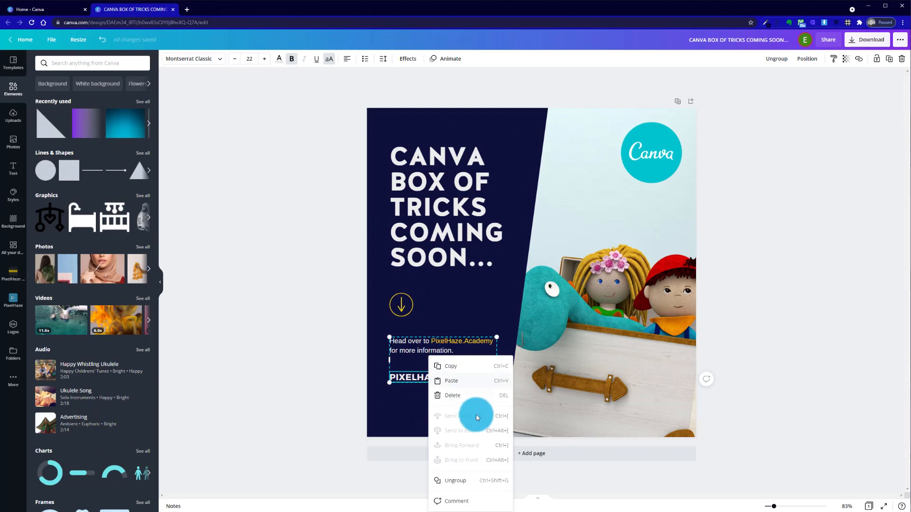
left_click(487, 483)
left_click(360, 378)
left_click(433, 378)
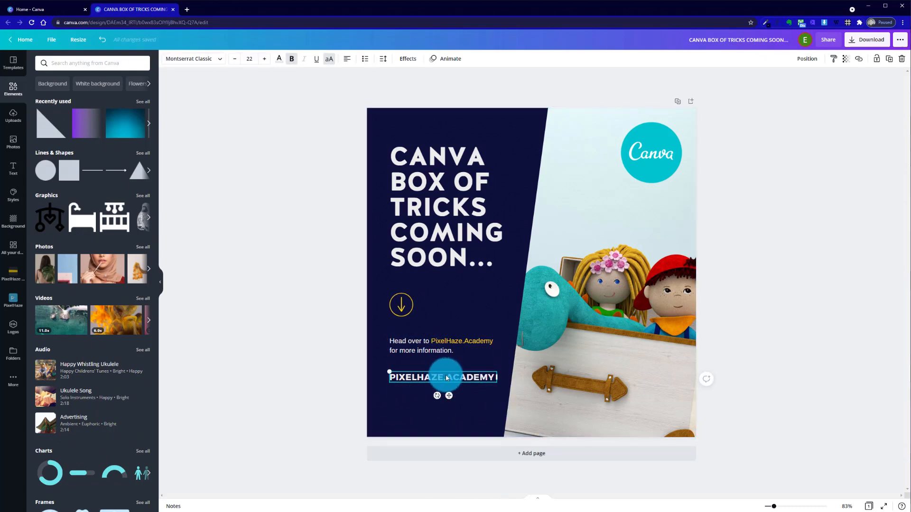
key("Delete")
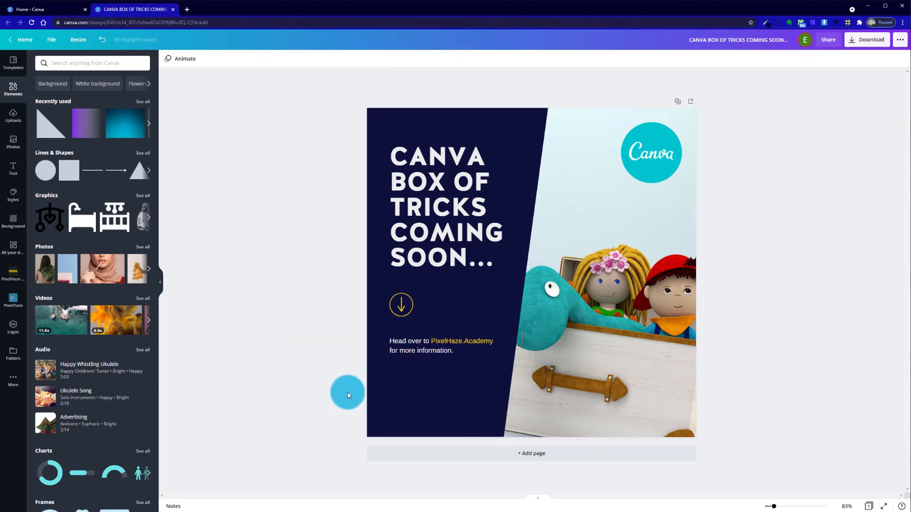
Try the box of tricks illustration from the PixelHaze folder over the toy photo and below the text
left_click(15, 304)
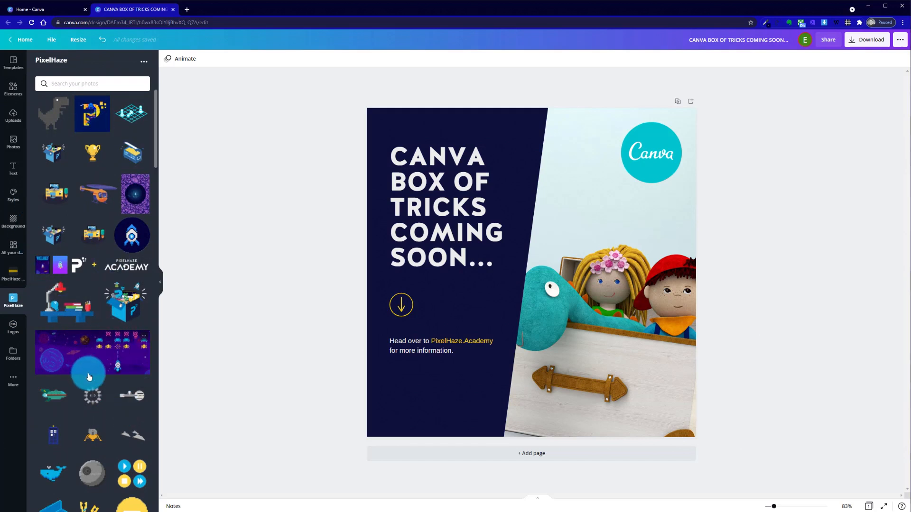
left_click(120, 308)
left_click_drag(597, 323, 680, 381)
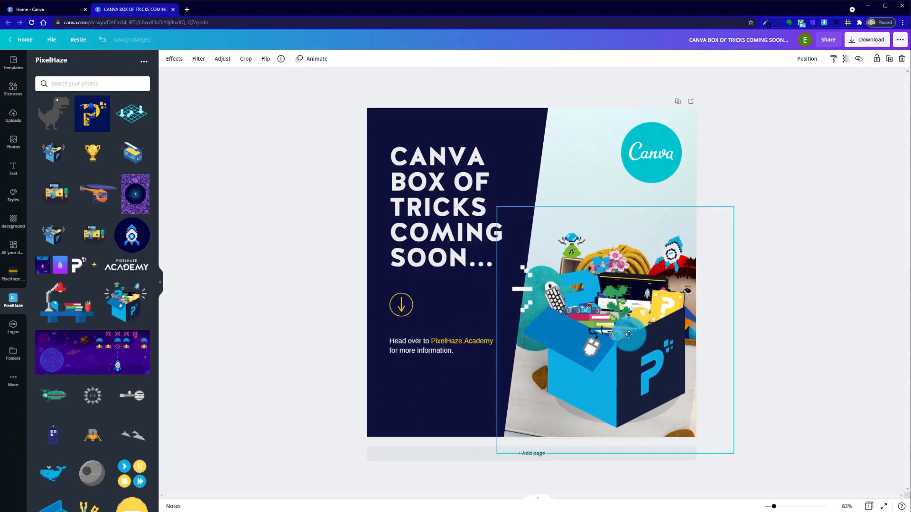
key("Delete")
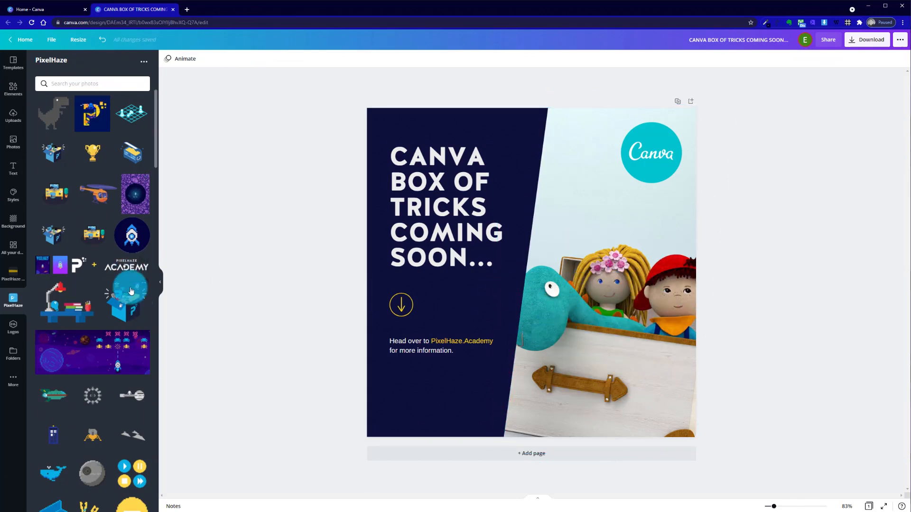
left_click_drag(125, 314, 397, 389)
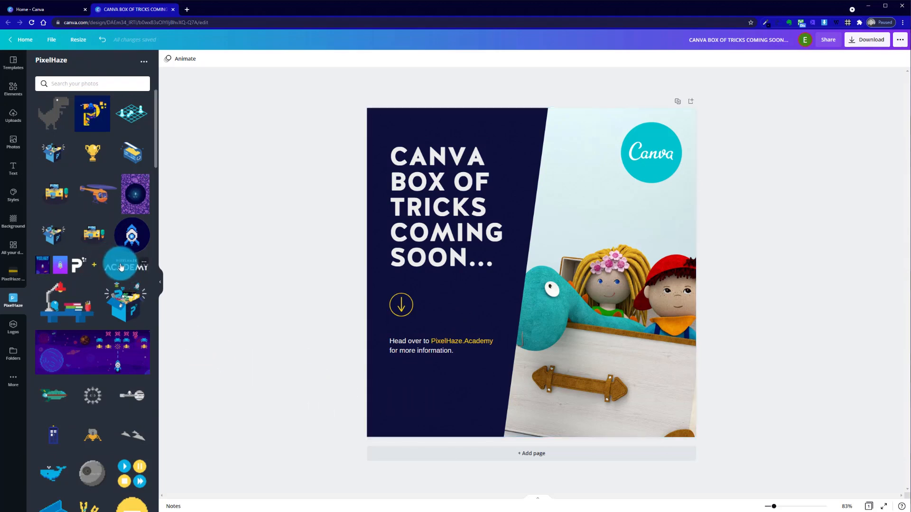
Place the blue PixelHaze Academy logo from the PixelHaze folder below the "Head over to PixelHaze.Academy" text, left-aligned with it
scroll(103, 369, "down", 10)
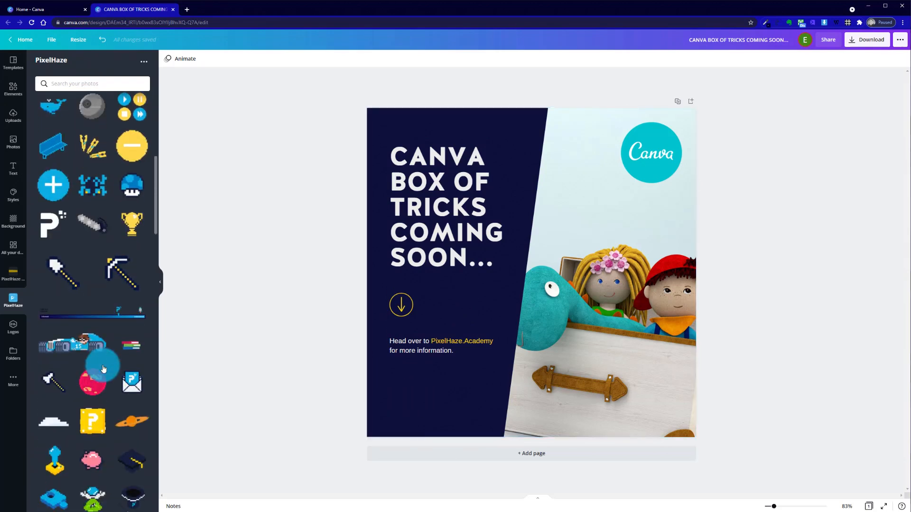
scroll(100, 366, "up", 6)
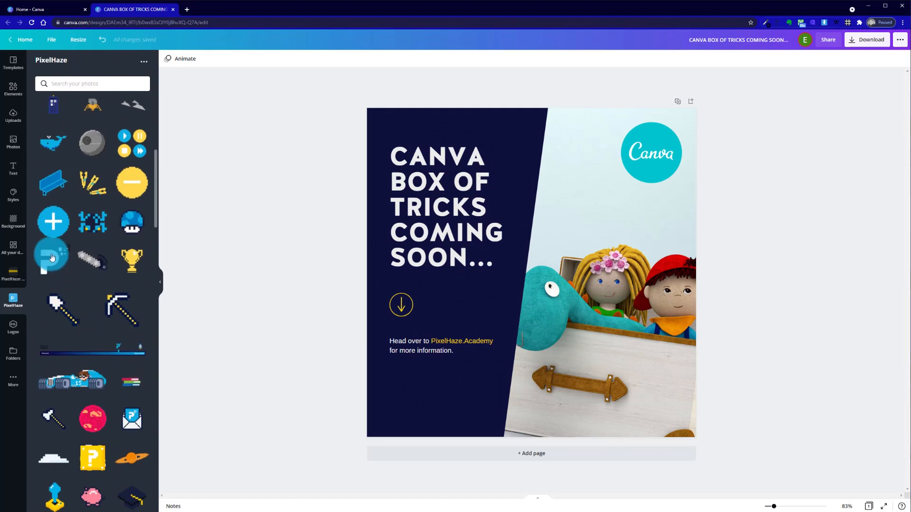
scroll(133, 396, "down", 10)
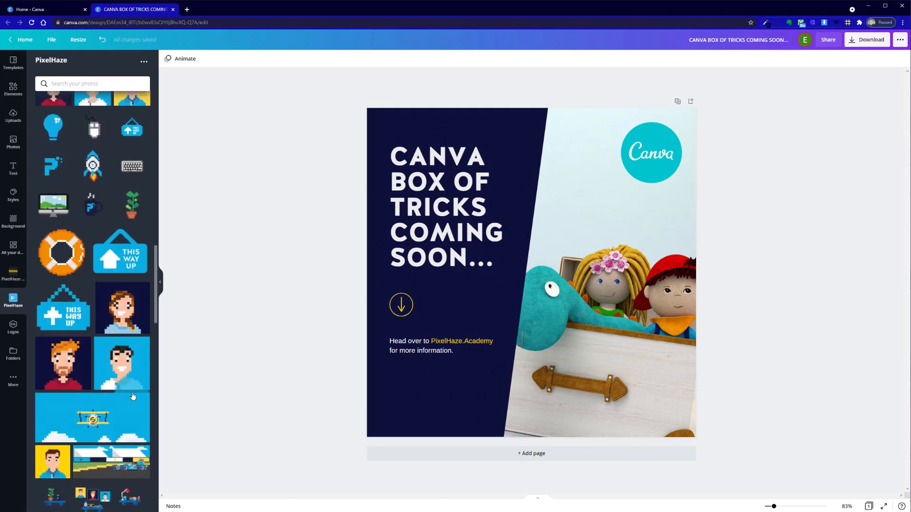
scroll(133, 396, "down", 6)
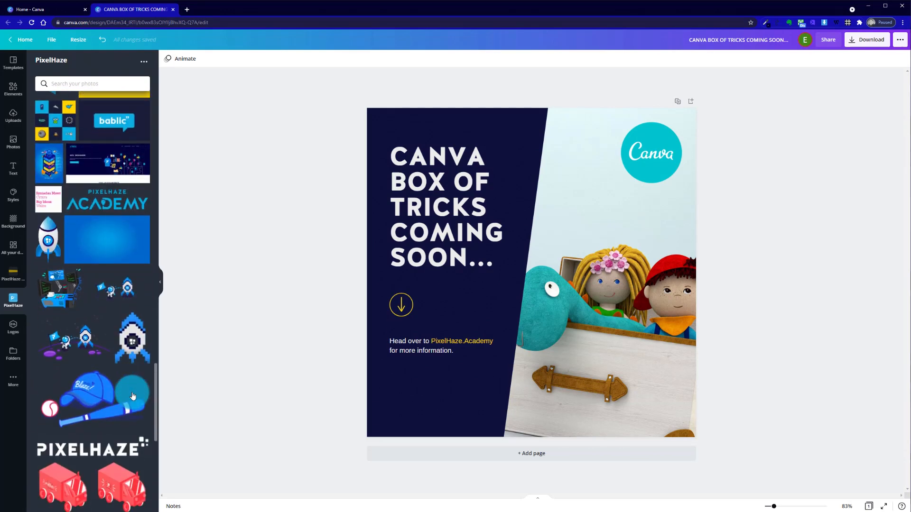
left_click_drag(112, 204, 463, 323)
left_click_drag(633, 241, 416, 416)
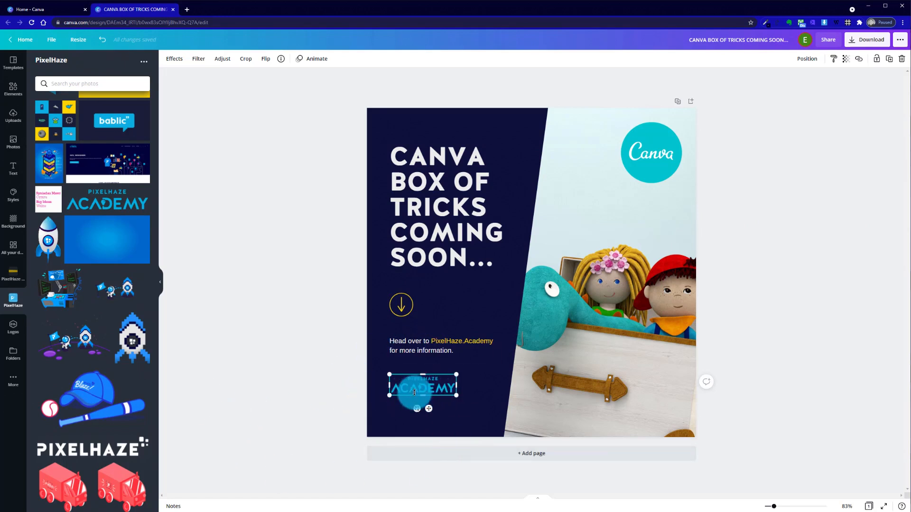
left_click(455, 403)
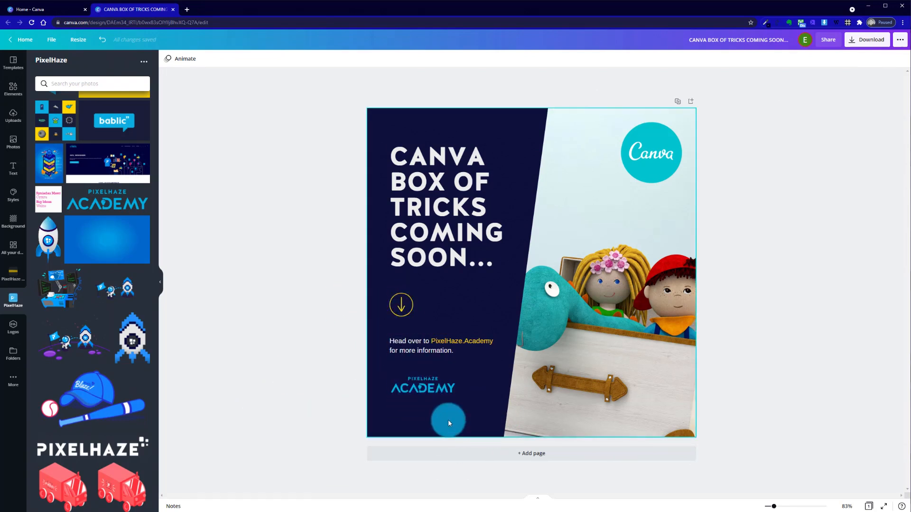
Enlarge the blue PixelHaze Academy logo below the text while keeping its left edge in line with the text
left_click(445, 393)
left_click_drag(455, 395, 481, 412)
left_click(300, 332)
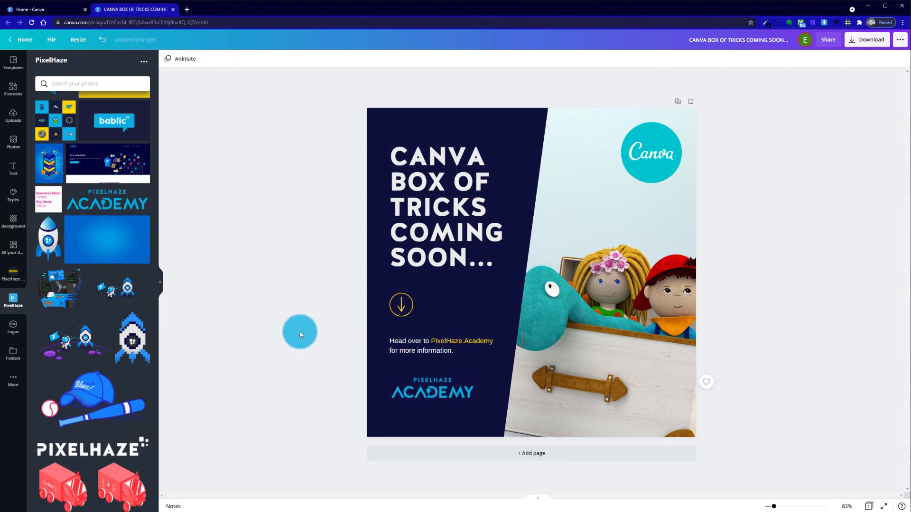
left_click(412, 398)
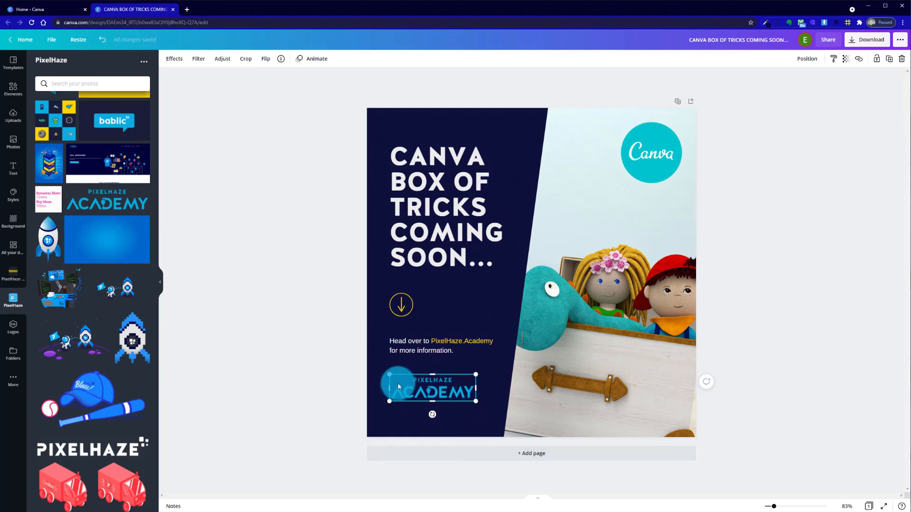
left_click(373, 320)
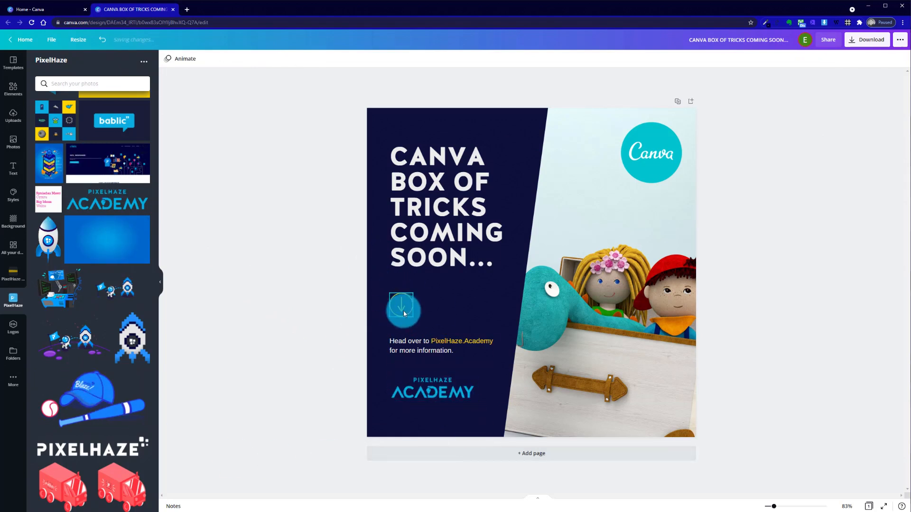
Recolour the round Canva logo with the bright blue photo colour taken from the PixelHaze Academy logo
left_click(451, 271)
left_click(641, 168)
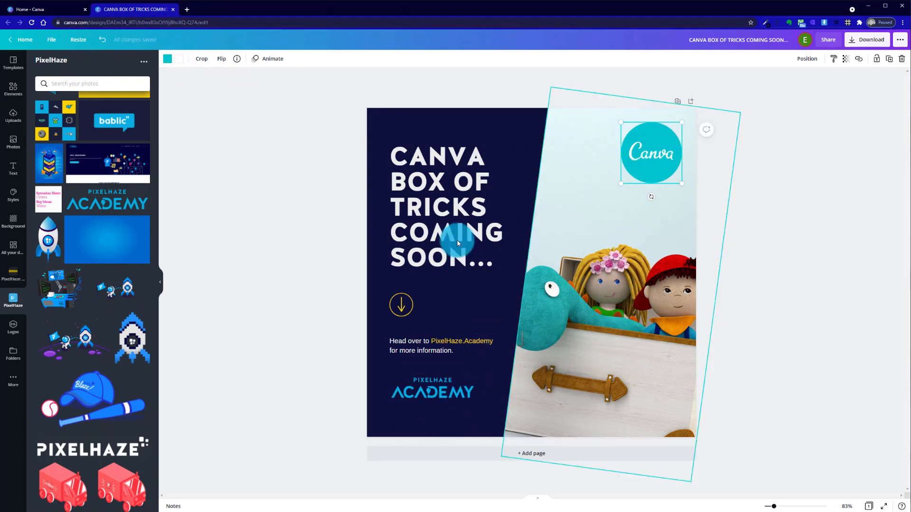
left_click(167, 59)
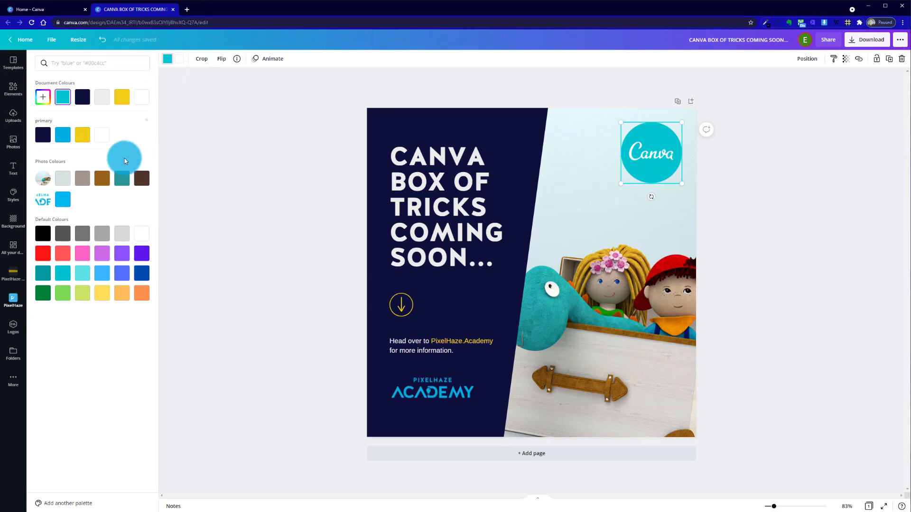
left_click(62, 201)
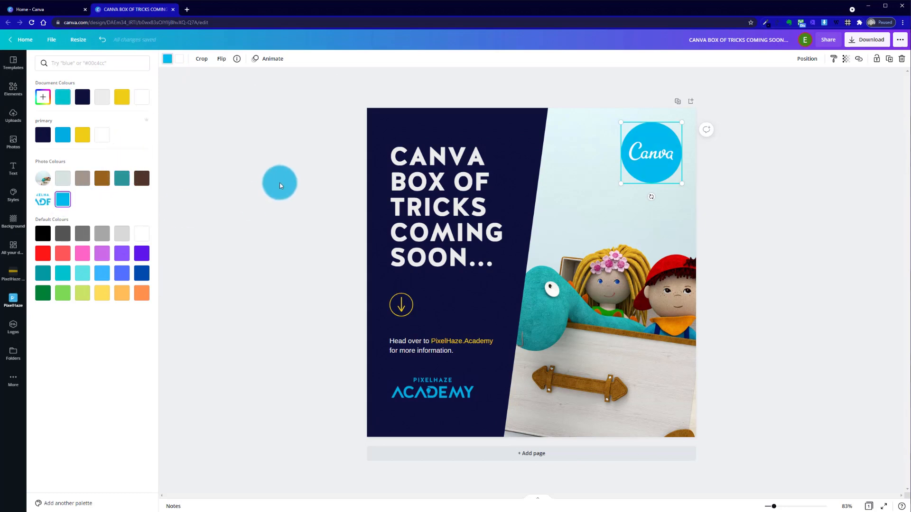
left_click(281, 181)
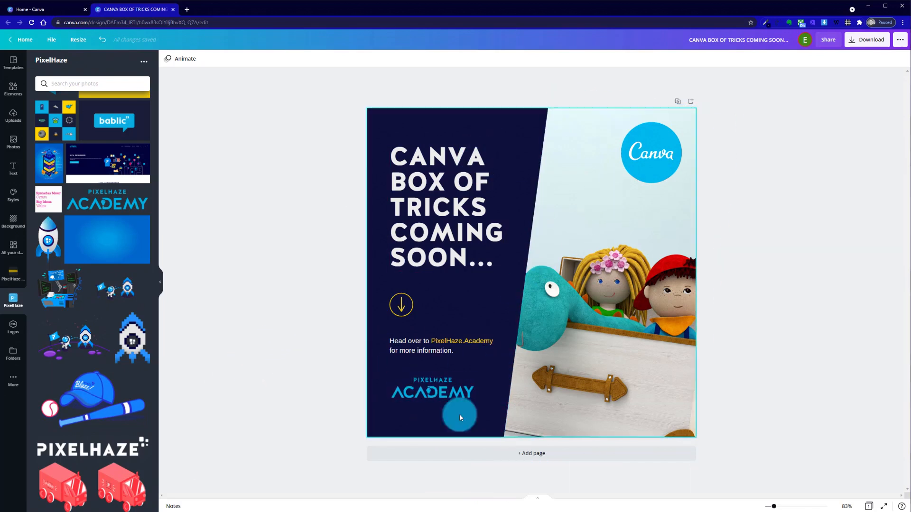
Shift the PixelHaze Academy logo slightly right and down to leave more space below the text
left_click(439, 390)
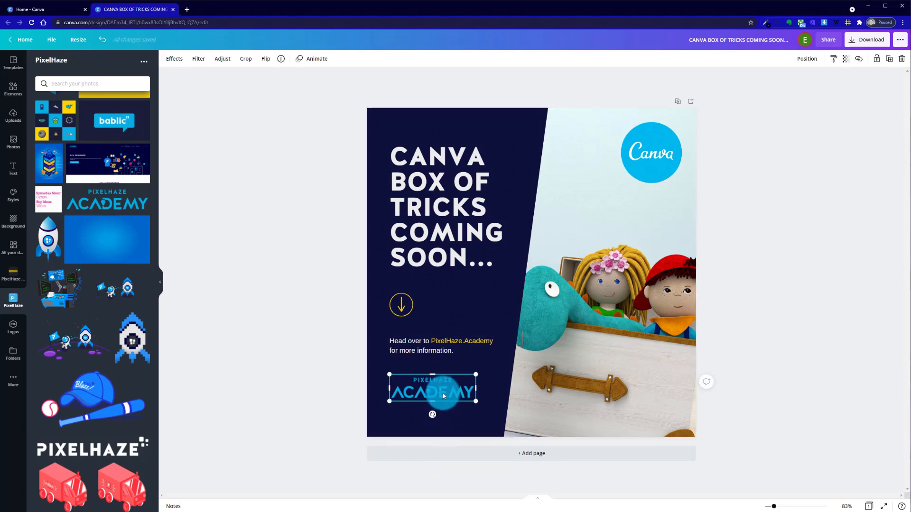
left_click_drag(444, 396, 449, 399)
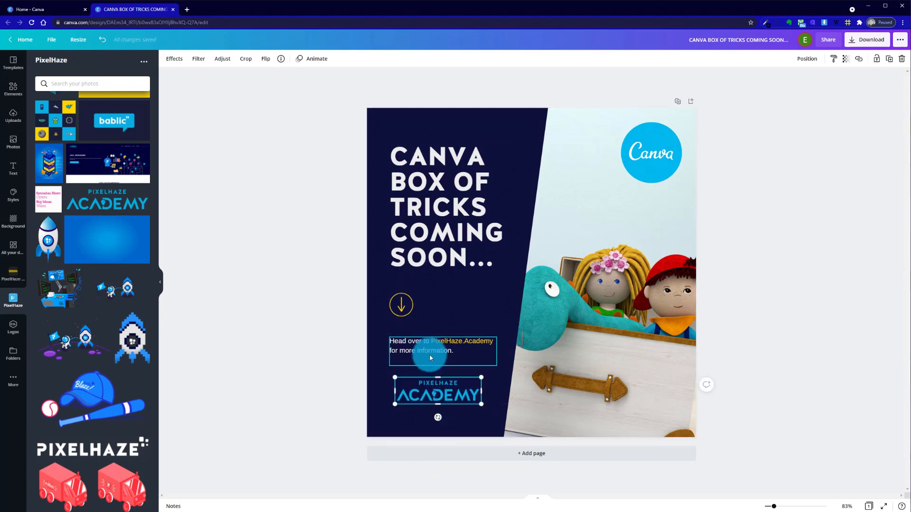
left_click(258, 326)
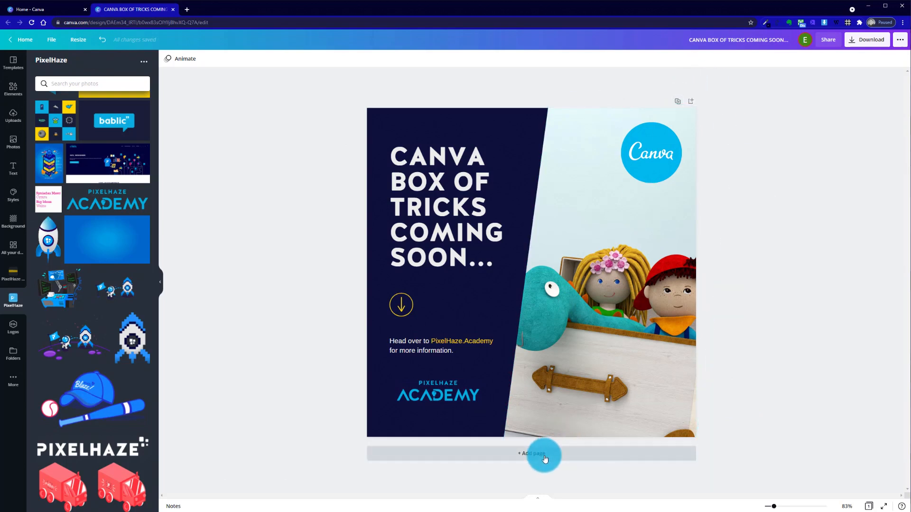
Duplicate the finished page as page 2 and compare the two pages
left_click(677, 103)
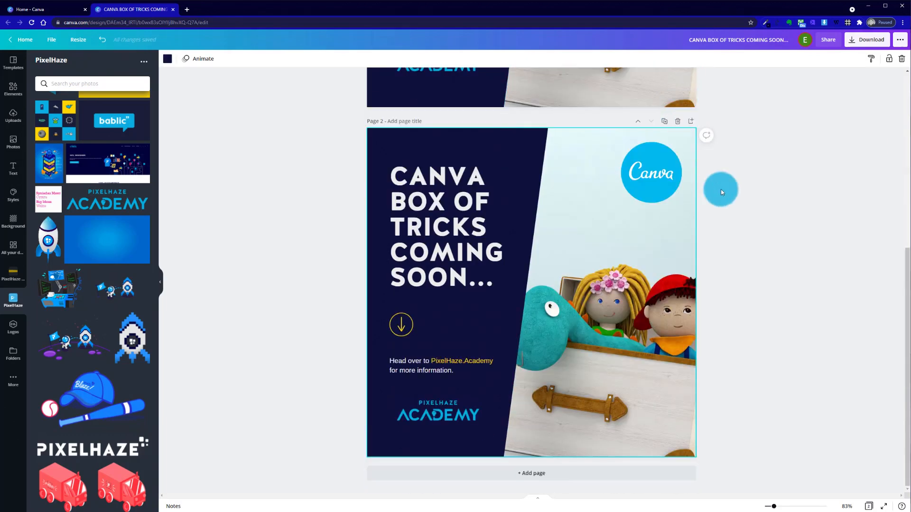
scroll(618, 295, "up", 5)
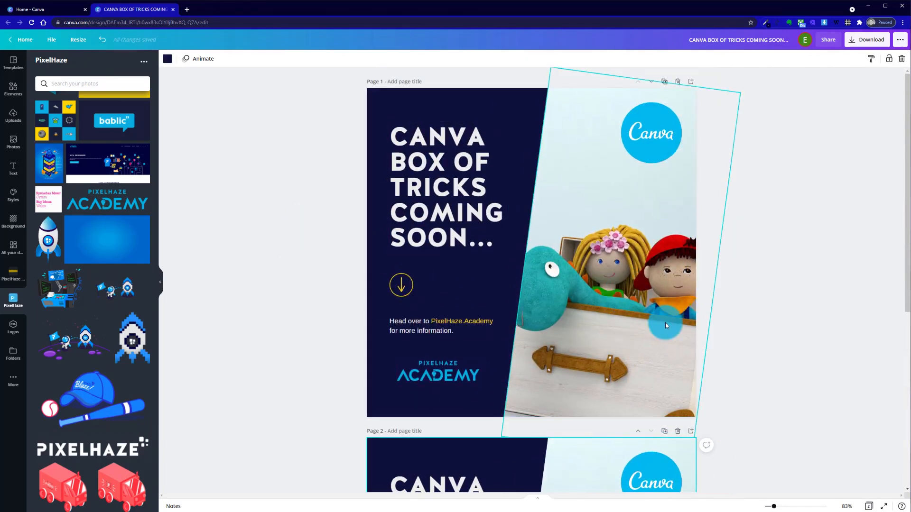
scroll(647, 289, "down", 5)
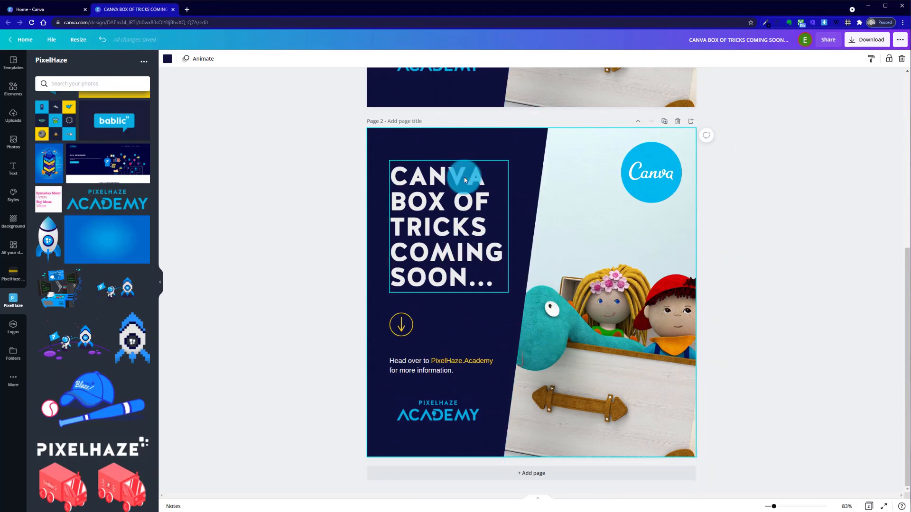
scroll(396, 195, "up", 3)
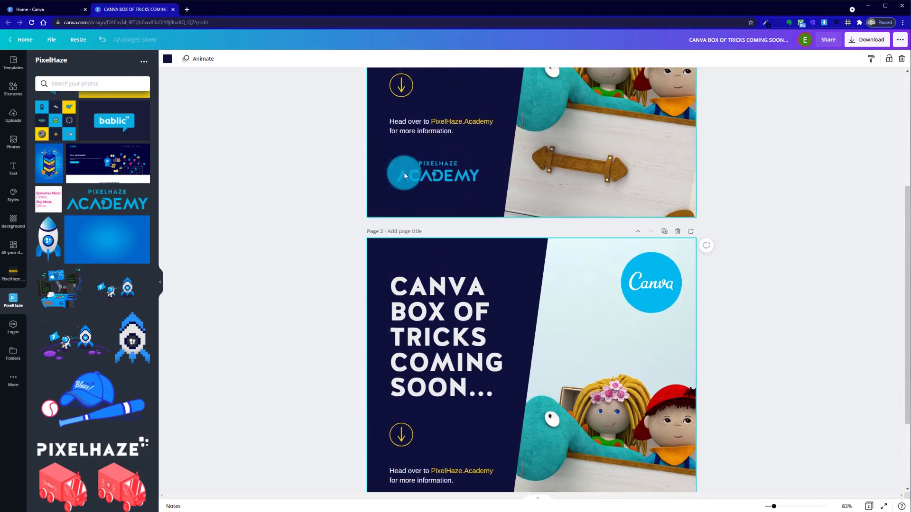
scroll(350, 311, "down", 3)
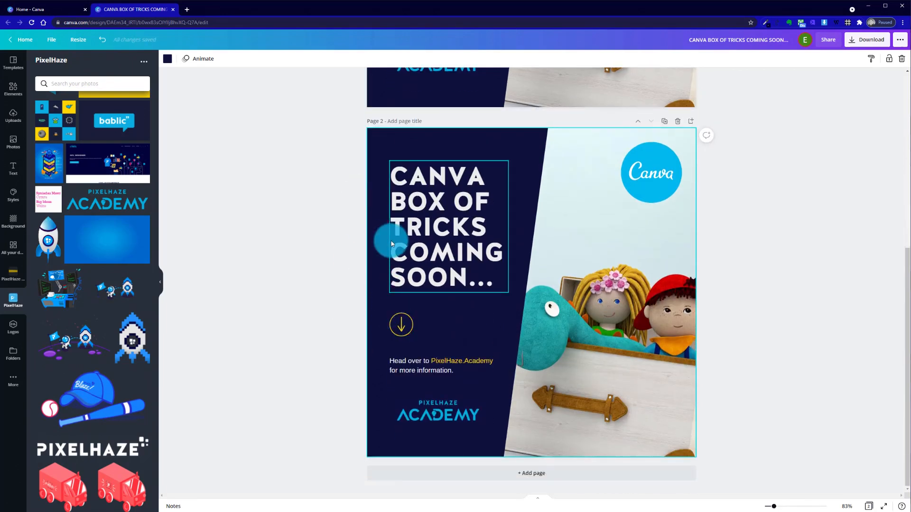
Add the white P icon and PixelHaze Academy logo image from the PixelHaze folder to page 2
left_click(431, 419)
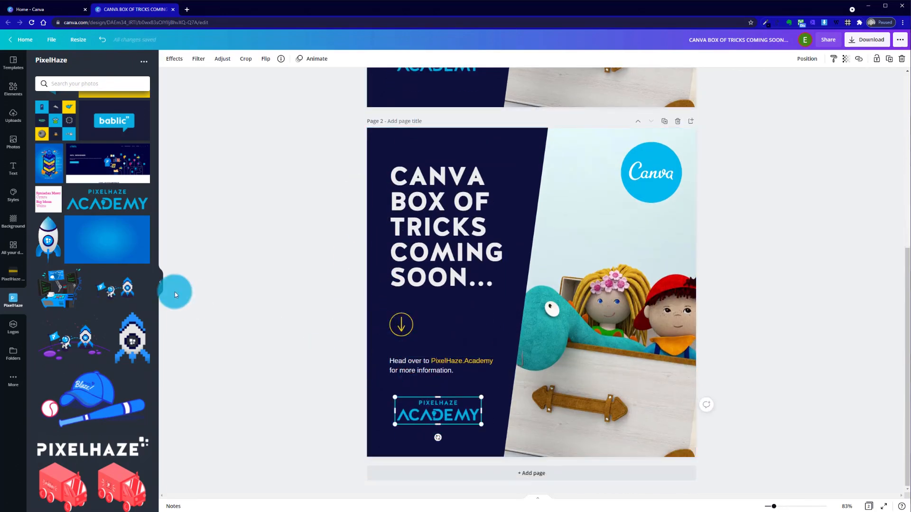
scroll(107, 285, "up", 15)
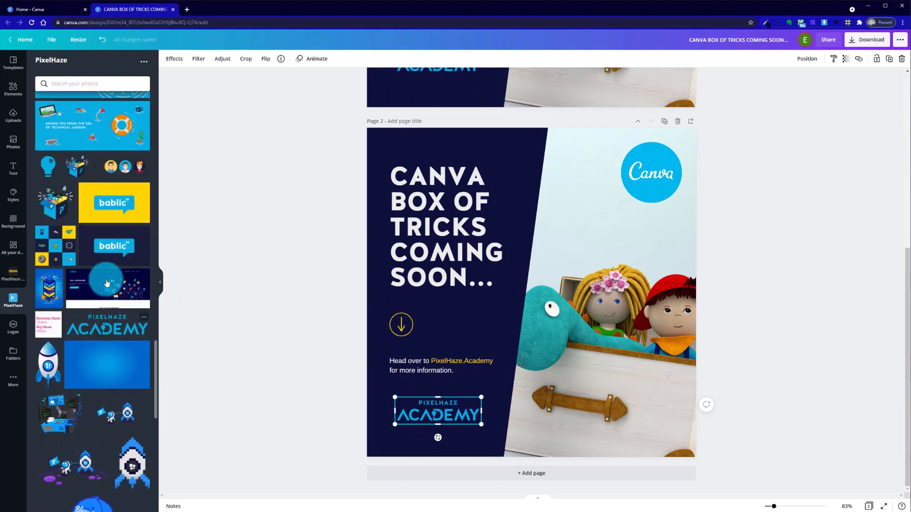
scroll(106, 283, "up", 8)
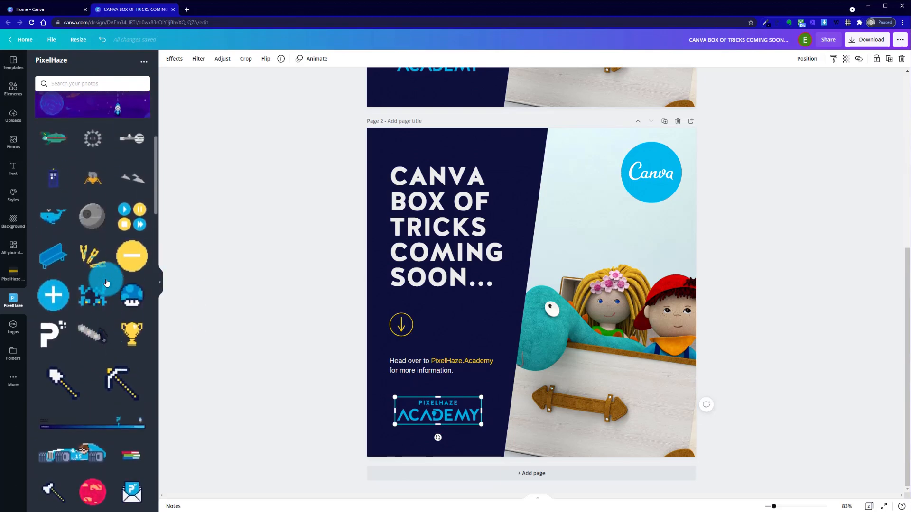
left_click_drag(104, 271, 537, 247)
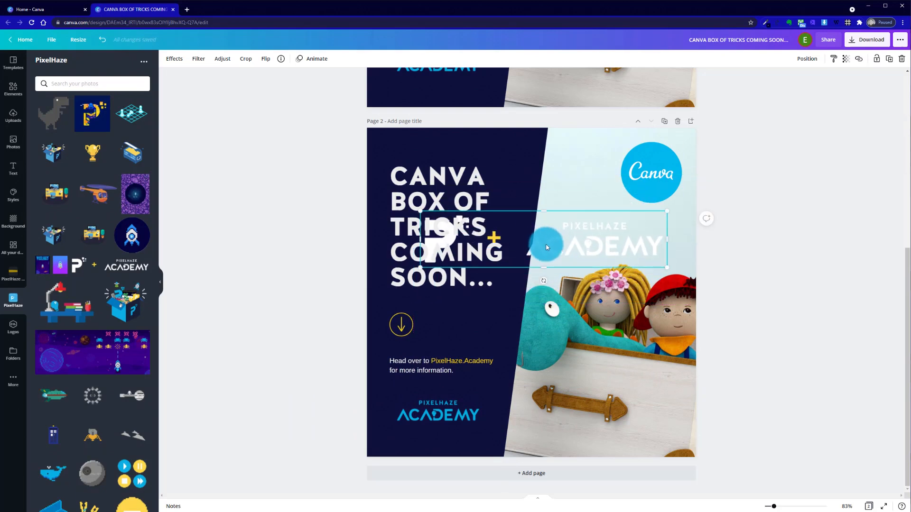
Crop the P icon and yellow plus sign off the new image, leaving only the white PixelHaze Academy logo
double_click(542, 250)
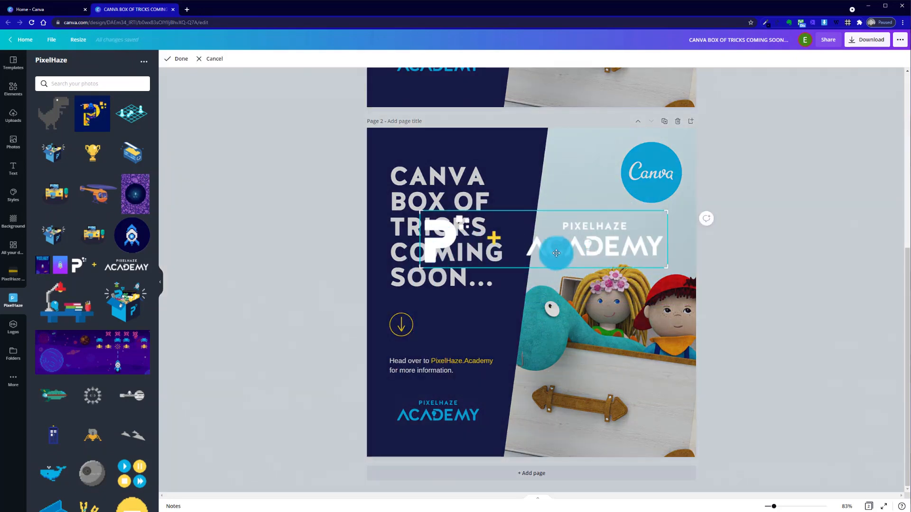
left_click(291, 240)
left_click(563, 243)
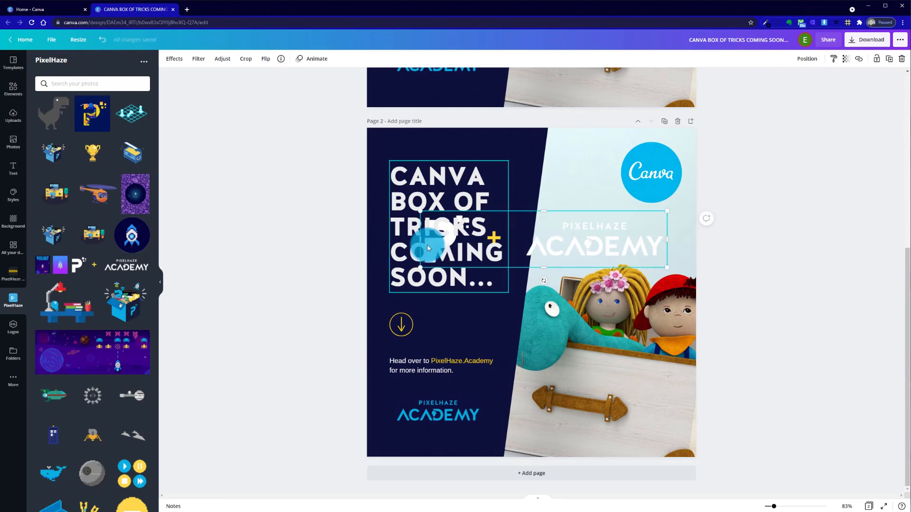
left_click_drag(419, 240, 522, 238)
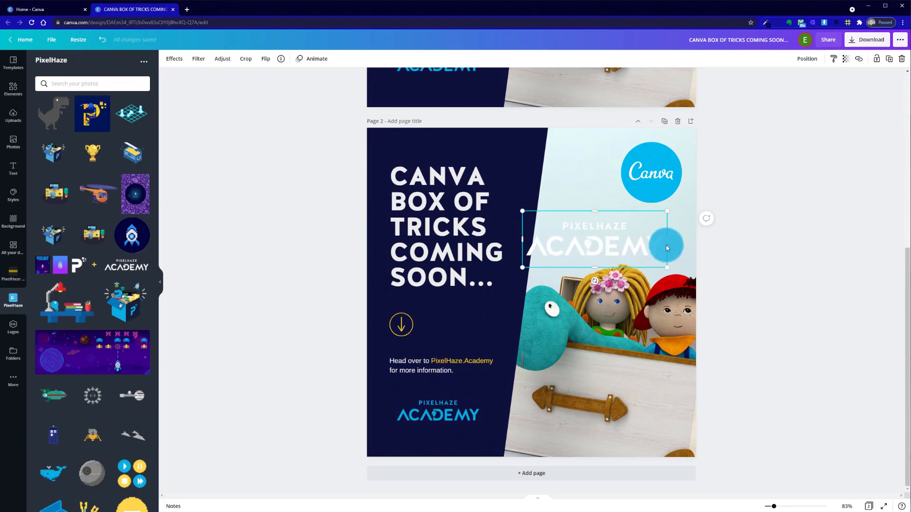
left_click(312, 234)
Move the white Academy logo over the blue one on page 2 and shrink it to about the same size
left_click_drag(620, 243, 493, 412)
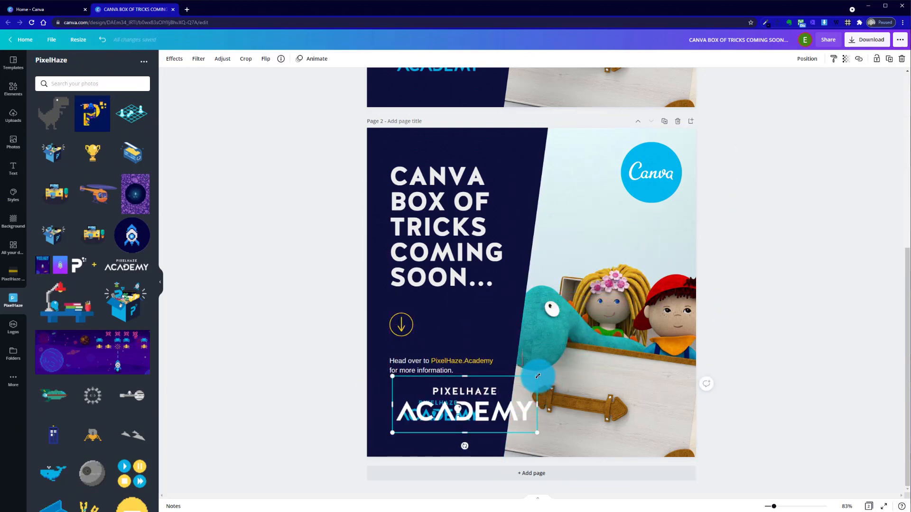
left_click_drag(537, 377, 481, 394)
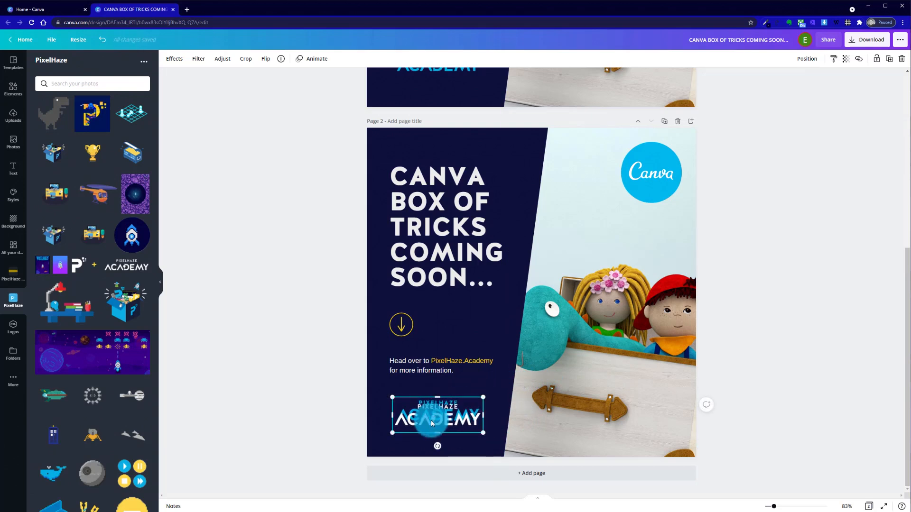
left_click_drag(430, 421, 431, 416)
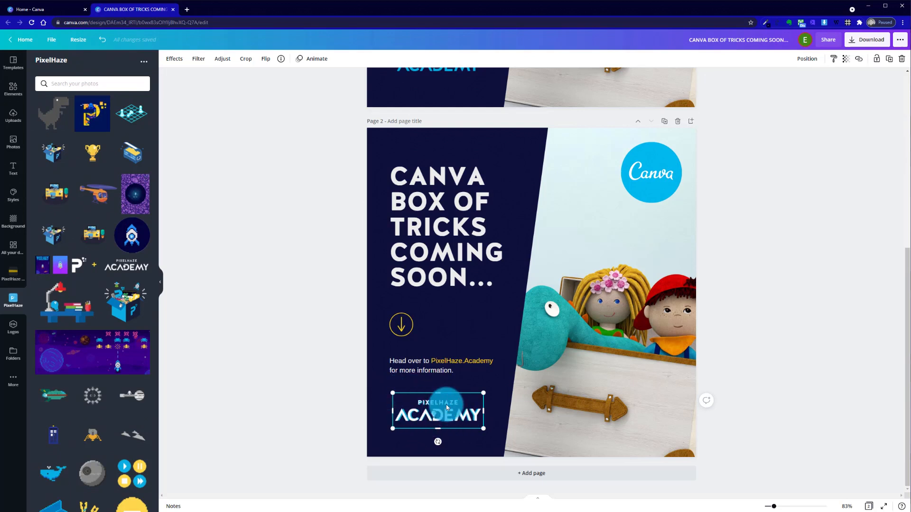
Nudge the white logo up to uncover the blue PixelHaze Academy logo on page 2 and delete the blue one
key("shift+Up")
key("shift+Up")
key("shift+Up")
key("shift+Up")
key("shift+Up")
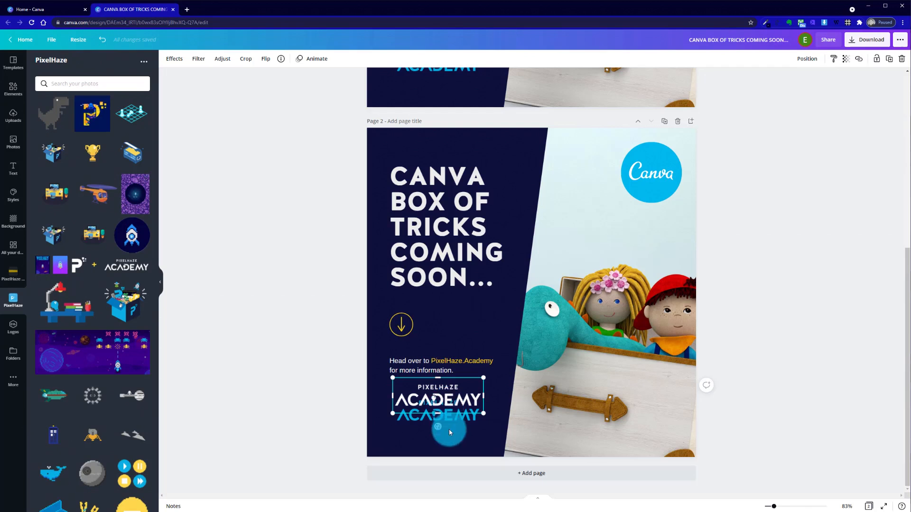
left_click(453, 423)
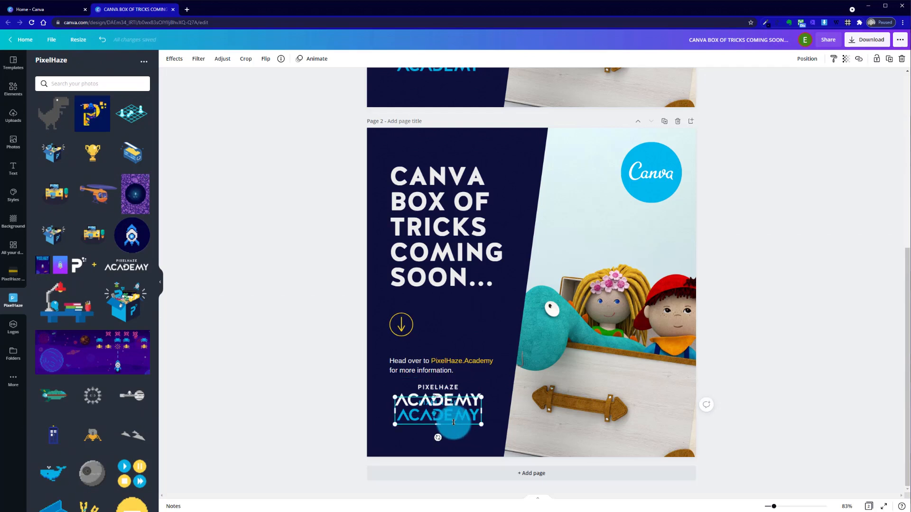
Nudge the white PixelHaze Academy logo down, away from the text, into the place of the blue logo
left_click(455, 406)
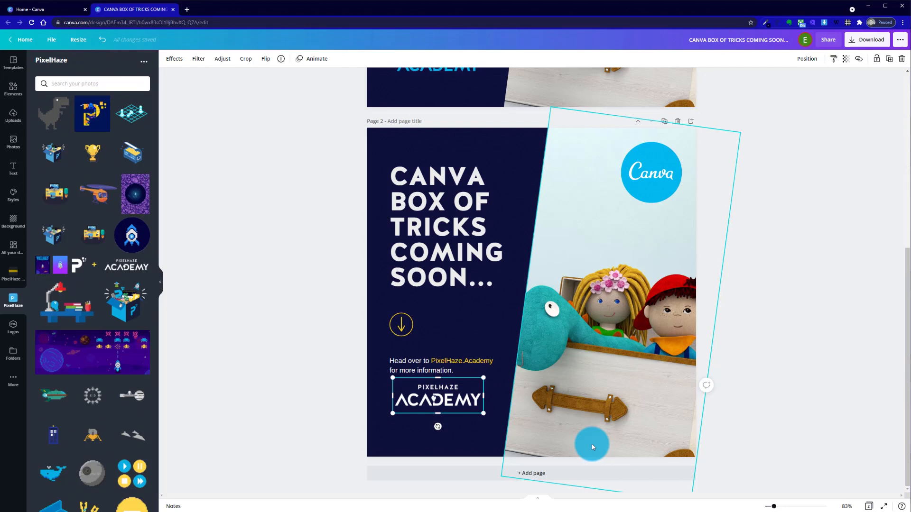
key("Down")
key("Down")
key("Down")
key("Down")
key("Down")
key("Down")
key("Down")
key("Down")
key("Down")
key("Down")
key("Down")
key("Down")
key("Down")
key("Down")
key("Down")
key("Down")
key("Down")
key("Down")
key("Down")
key("Down")
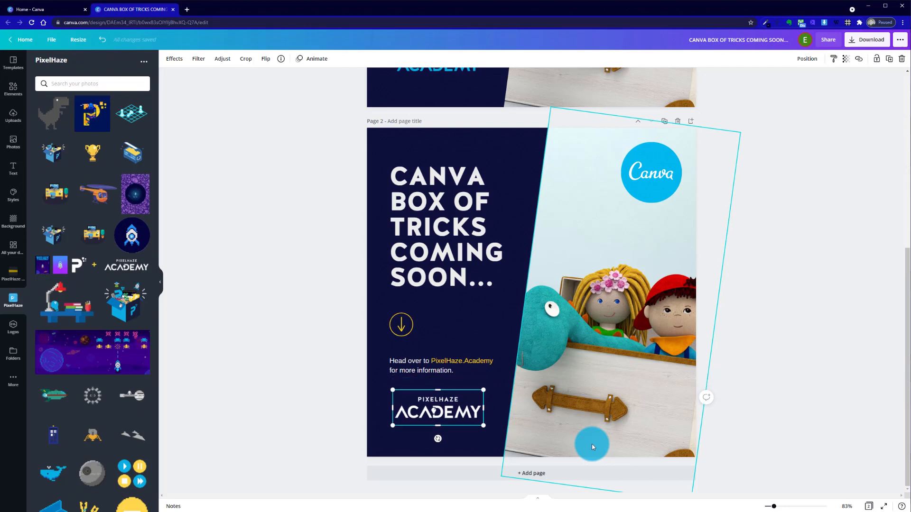
Nudge the white PixelHaze Academy logo on page 2 slightly further down, three small steps below its current place
key("Down")
key("Down")
key("Down")
key("Down")
key("Down")
key("Down")
key("Down")
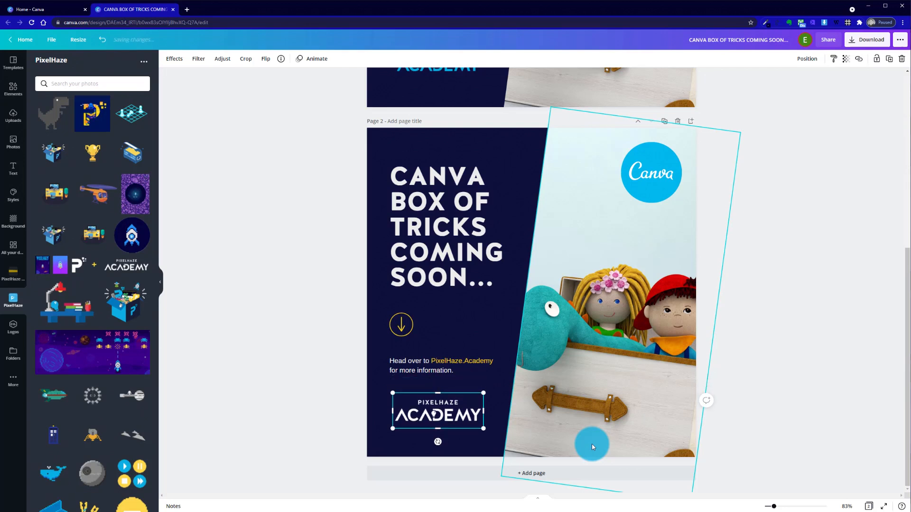
left_click(343, 357)
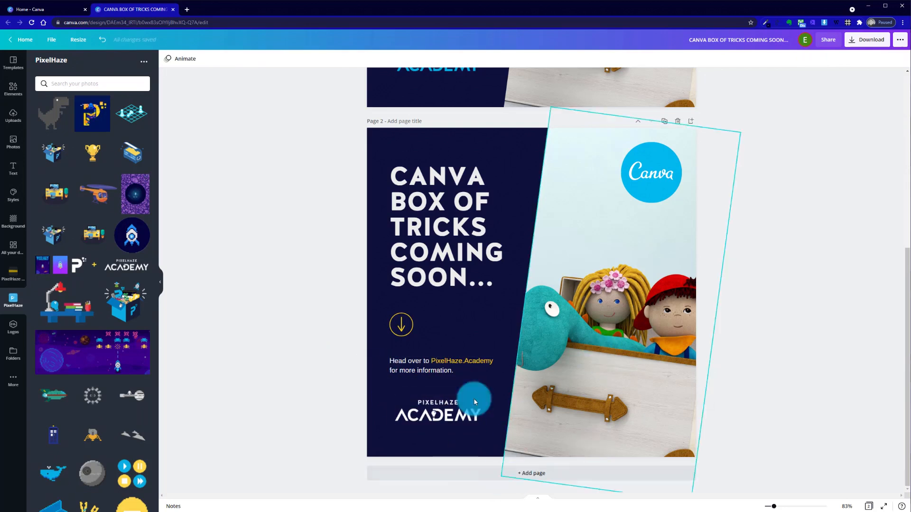
Change the page 2 background to the light blue of the primary brand palette
left_click(408, 437)
left_click(600, 438)
left_click(272, 306)
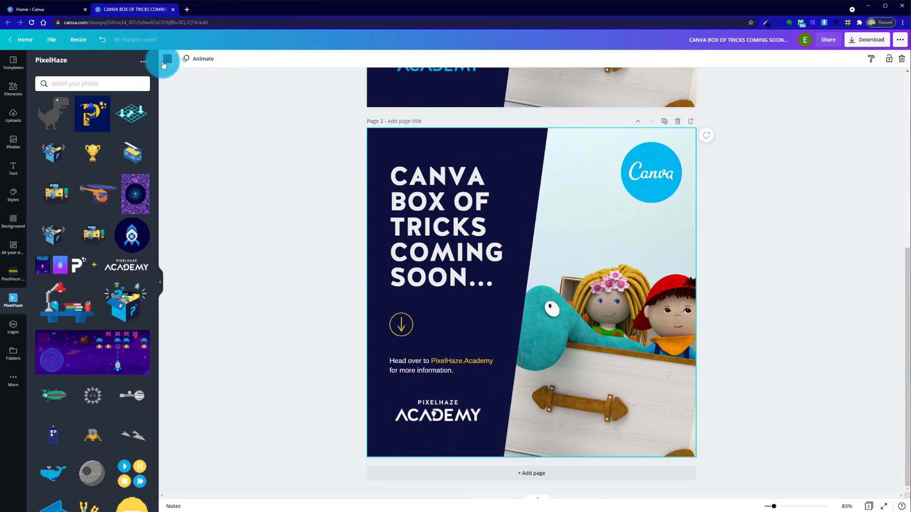
left_click(167, 59)
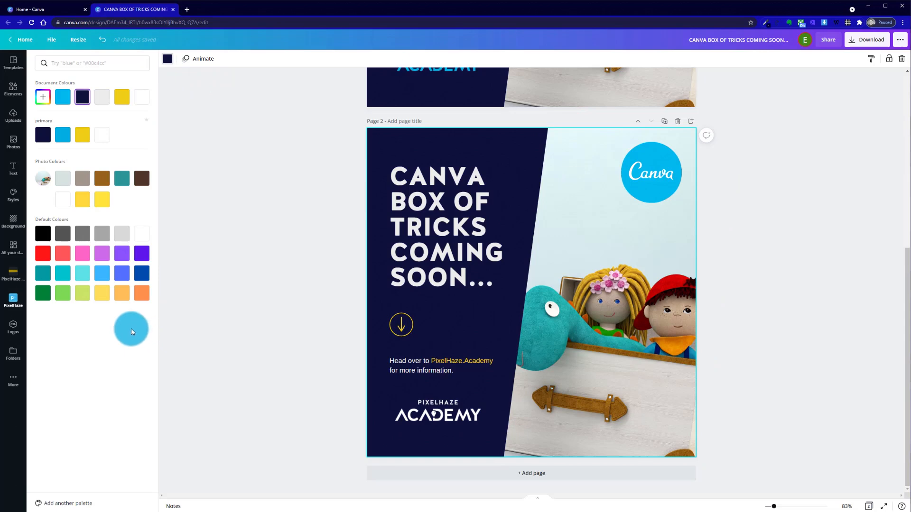
left_click(62, 135)
left_click(295, 189)
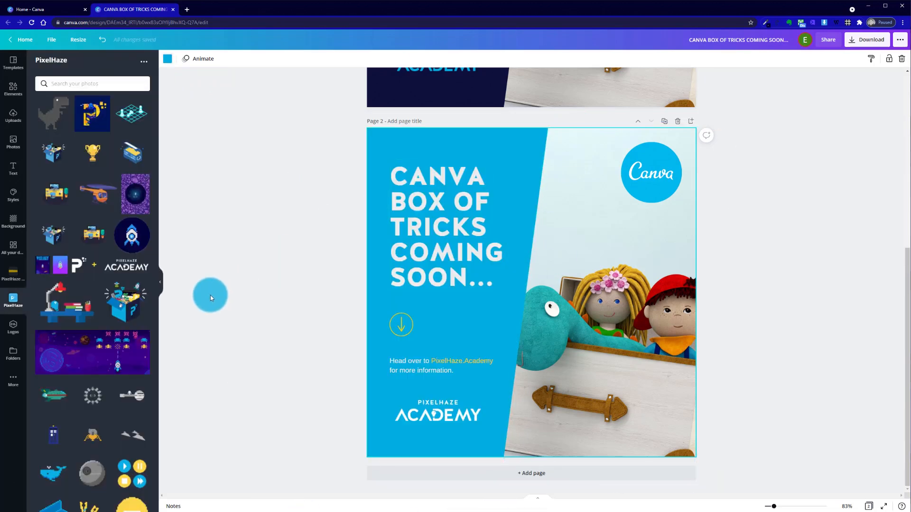
Recolour the "CANVA BOX OF TRICKS COMING SOON..." heading on page 2 in the brand's dark navy
scroll(266, 307, "up", 6)
scroll(266, 307, "down", 6)
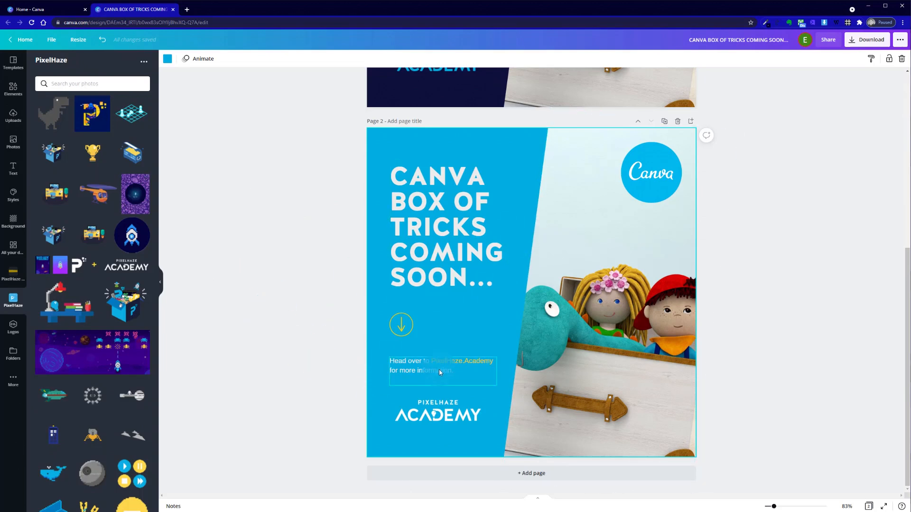
scroll(333, 320, "up", 3)
scroll(333, 320, "up", 4)
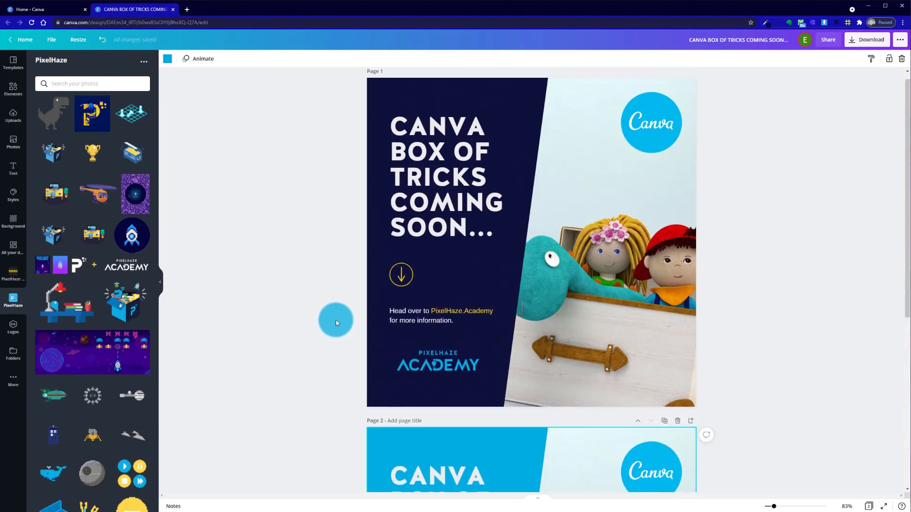
scroll(335, 327, "down", 6)
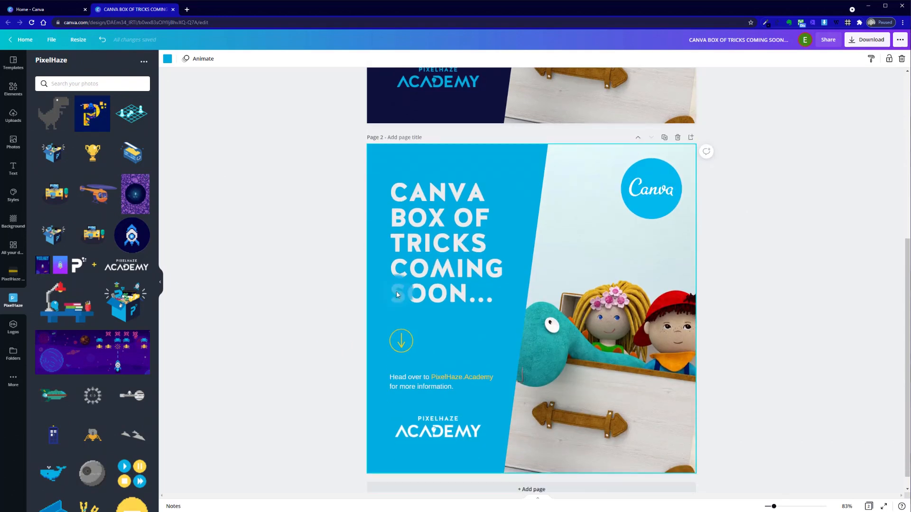
left_click(441, 261)
left_click(279, 58)
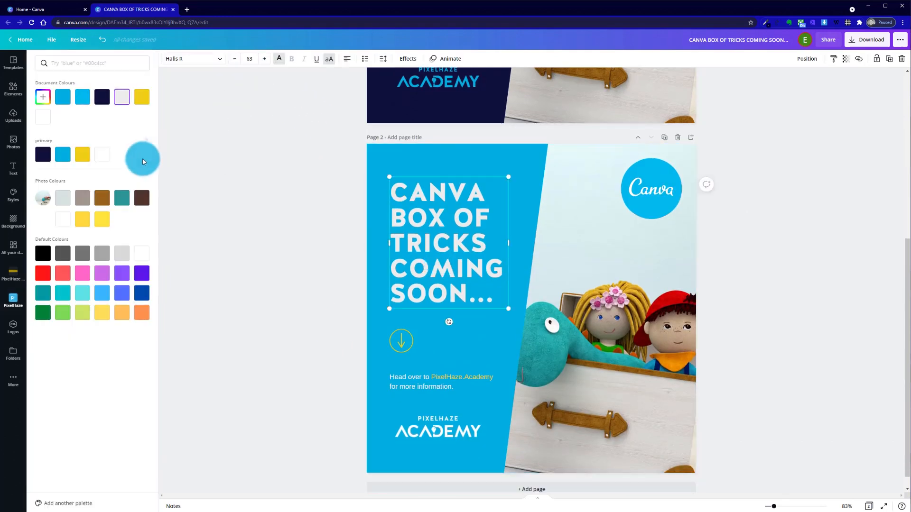
left_click(46, 156)
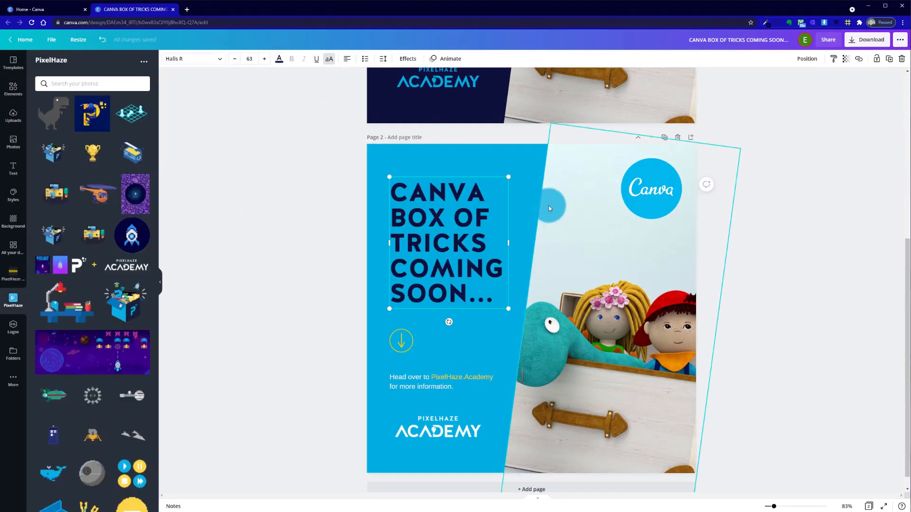
left_click(316, 306)
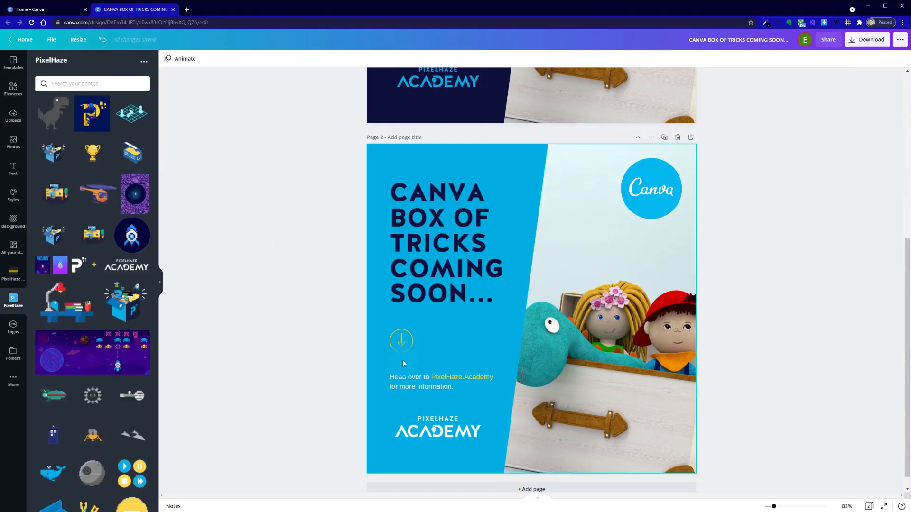
Recolour the whole "Head over to PixelHaze.Academy for more information." text on page 2 in dark navy
left_click(420, 383)
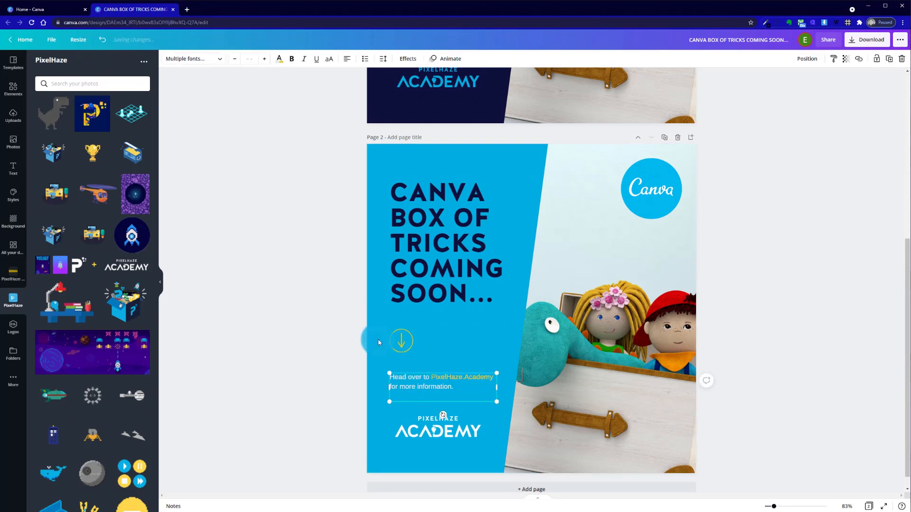
double_click(415, 391)
left_click(457, 388)
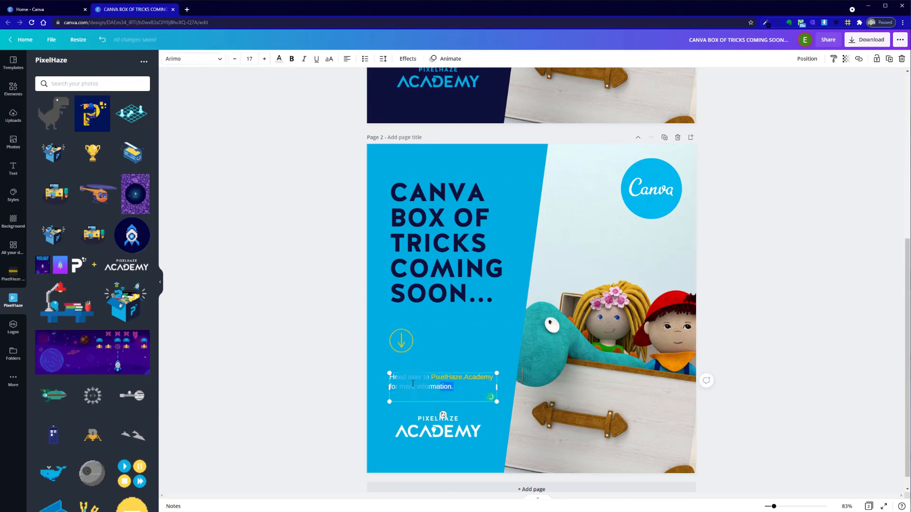
left_click_drag(412, 383, 389, 387)
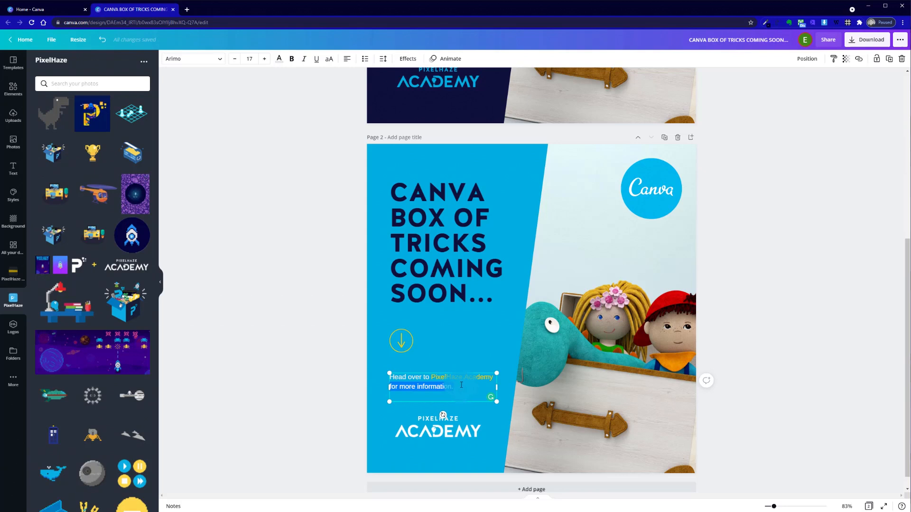
left_click_drag(461, 385, 451, 394)
key("ctrl+a")
left_click(280, 58)
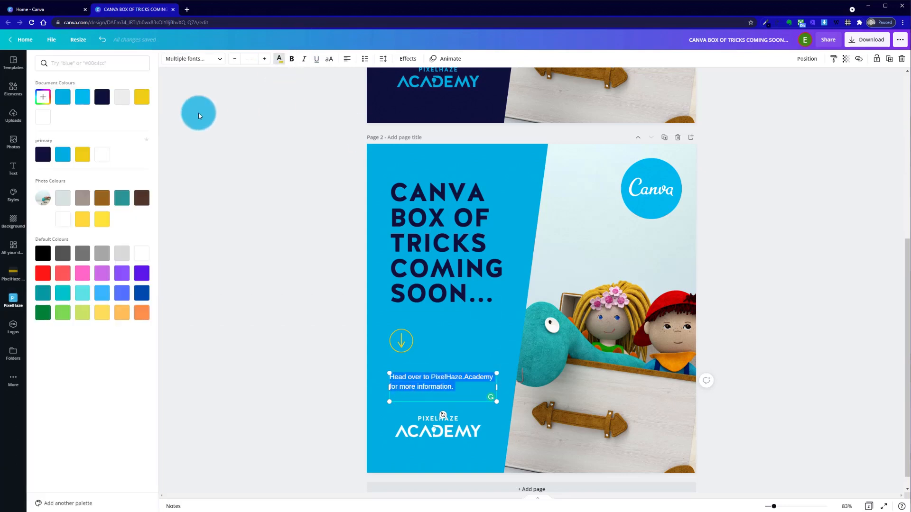
left_click(102, 97)
left_click(303, 274)
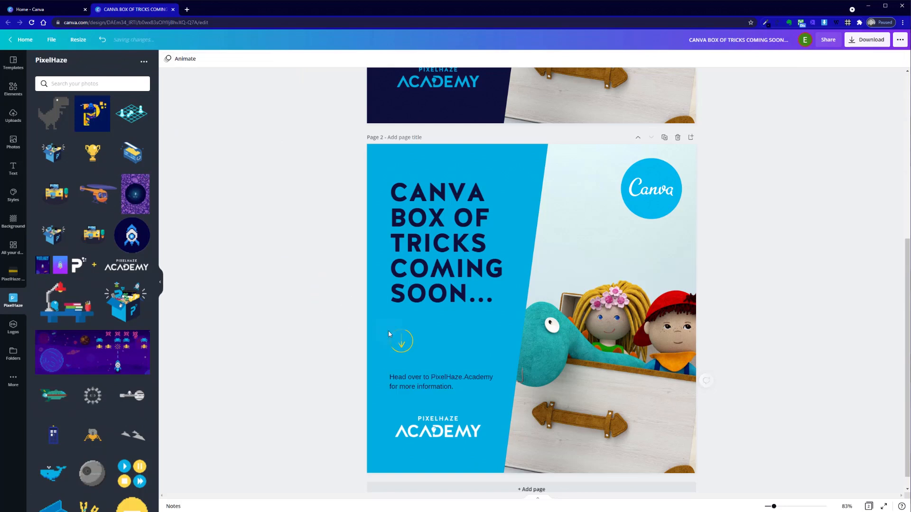
Try yellow for the words "PixelHaze.Academy" in the small text on page 2
left_click(442, 389)
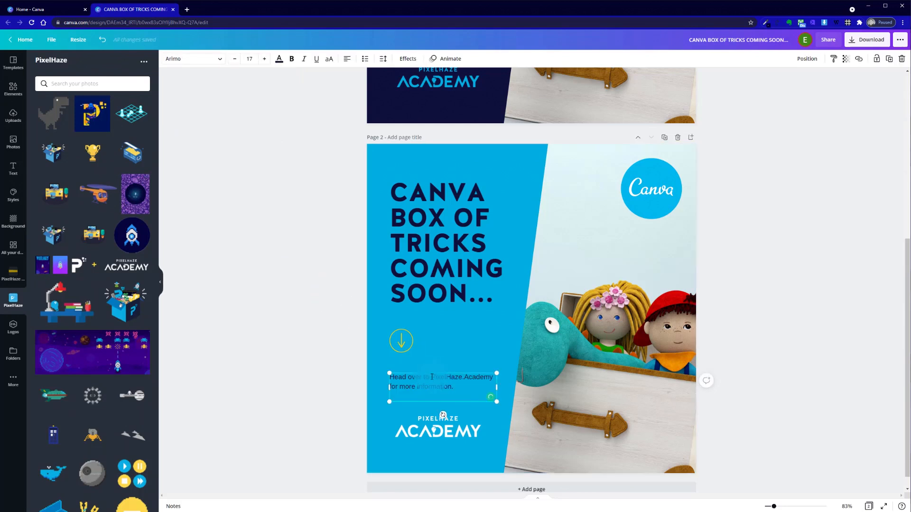
left_click_drag(432, 377, 493, 377)
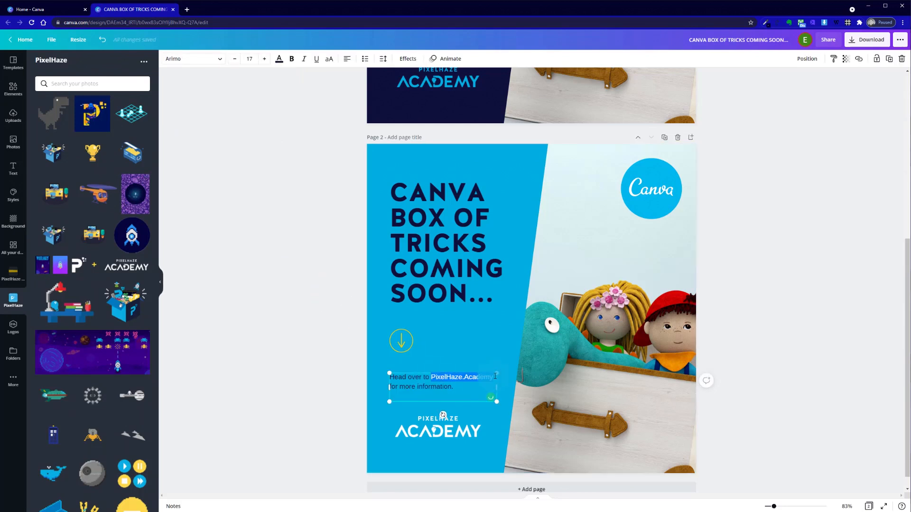
left_click(280, 59)
left_click(142, 97)
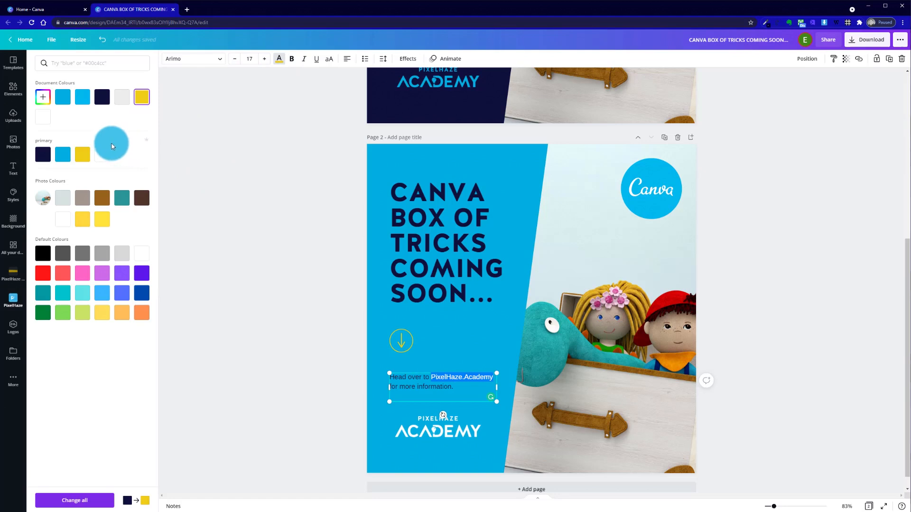
left_click(258, 187)
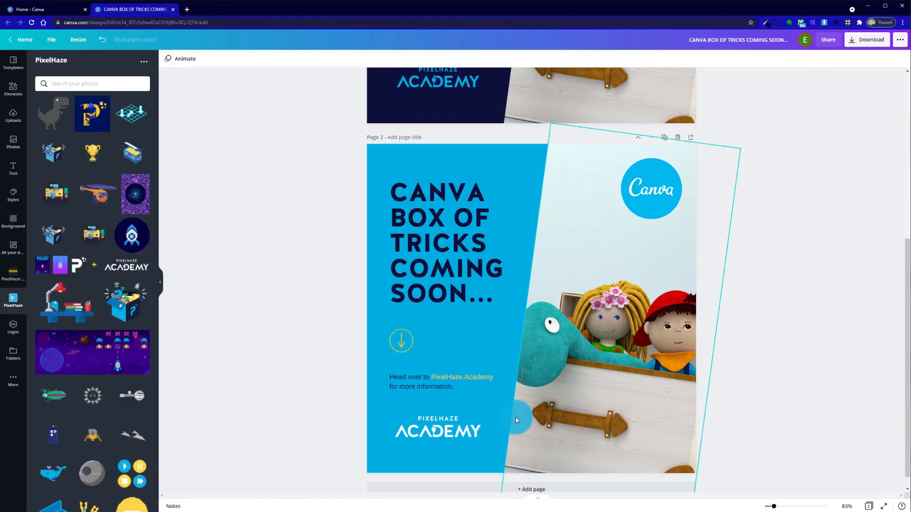
Set the words "PixelHaze.Academy" in the page 2 text to the brand's dark navy and underline them
left_click(443, 387)
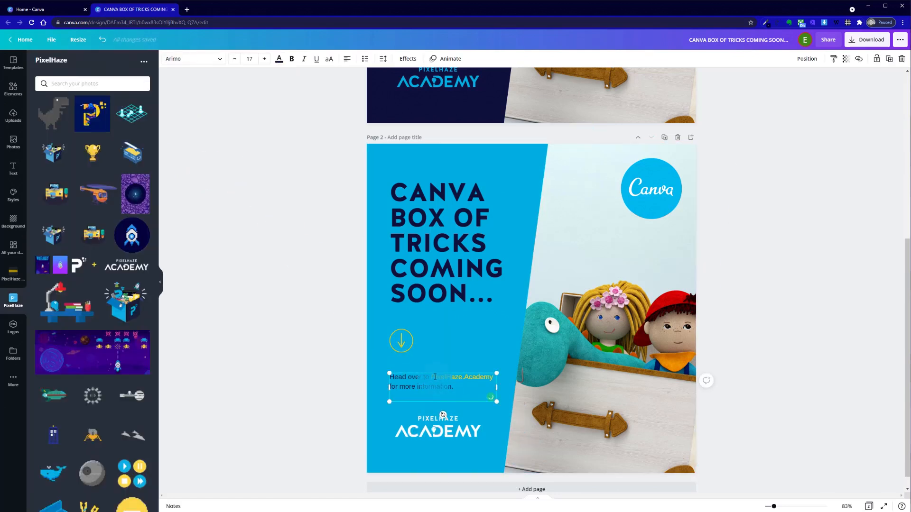
left_click_drag(485, 378, 494, 378)
left_click(279, 59)
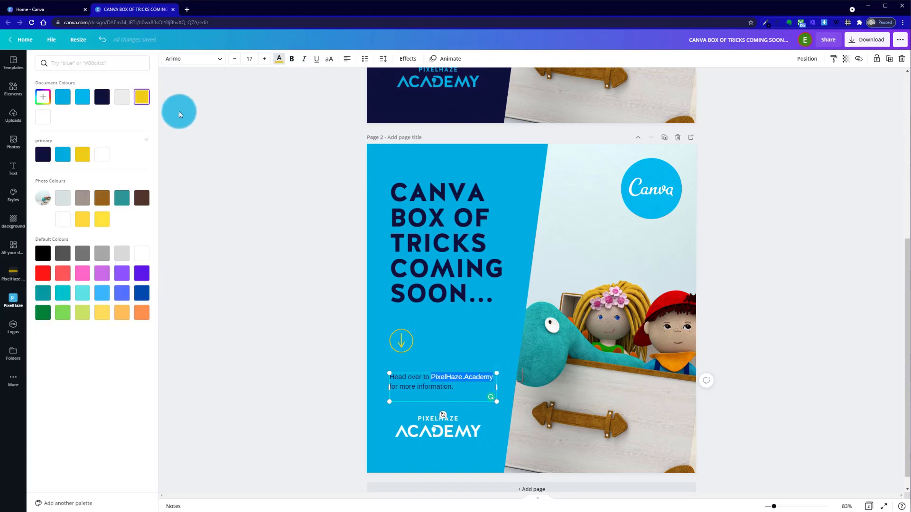
left_click(43, 154)
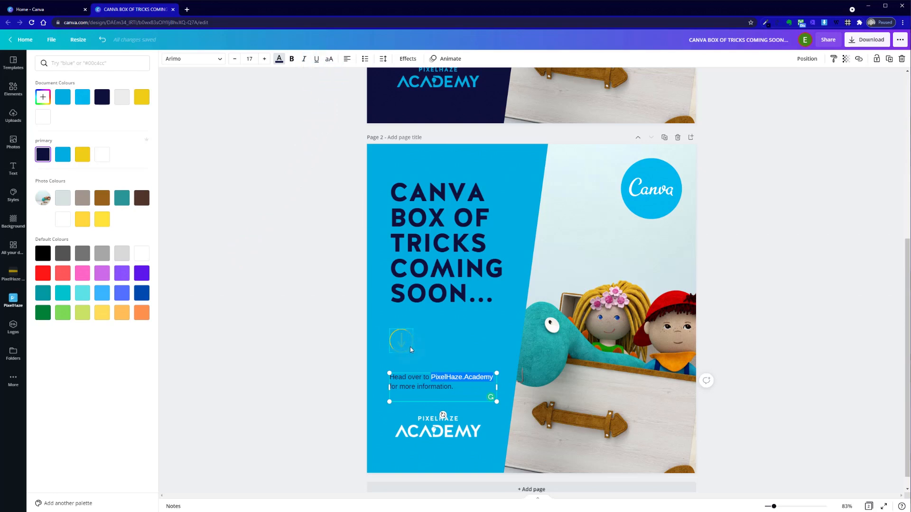
left_click(315, 61)
left_click(331, 261)
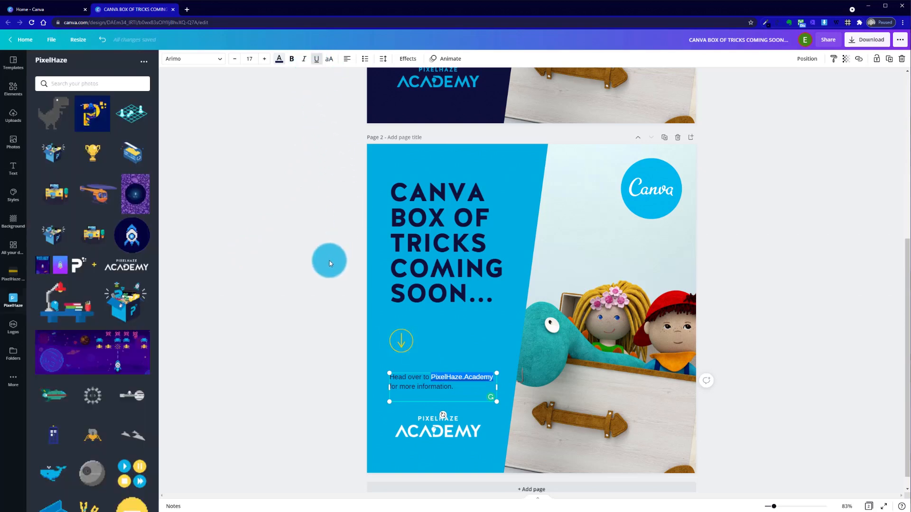
left_click(240, 404)
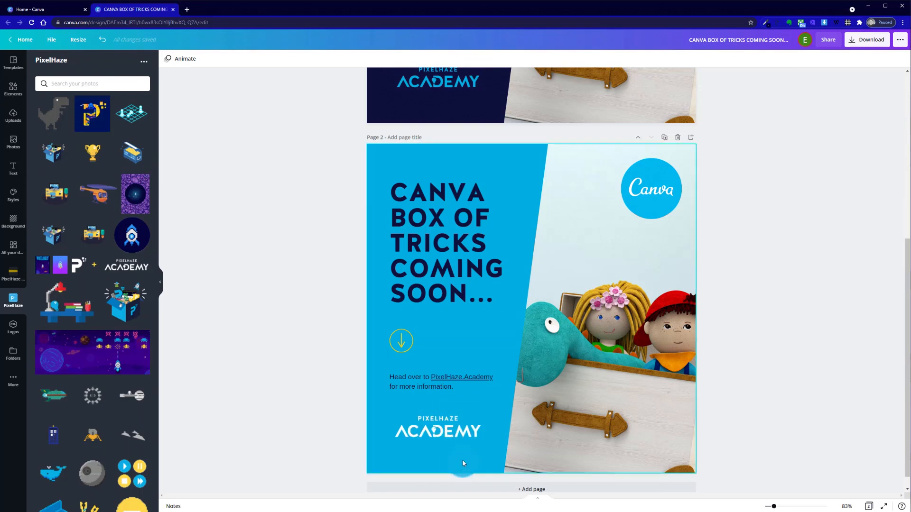
Recolour both the arrow and its surrounding circle on page 2 in the brand palette's white
left_click(351, 332)
left_click(395, 341)
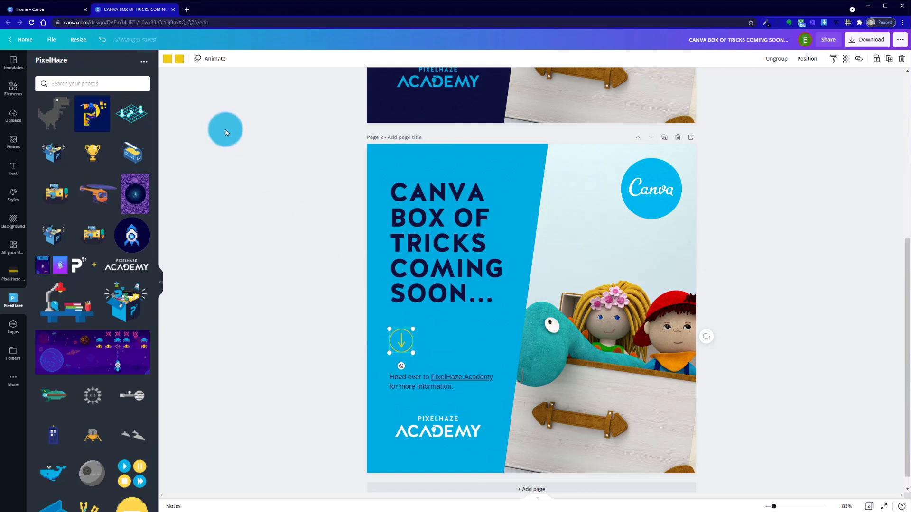
left_click(179, 59)
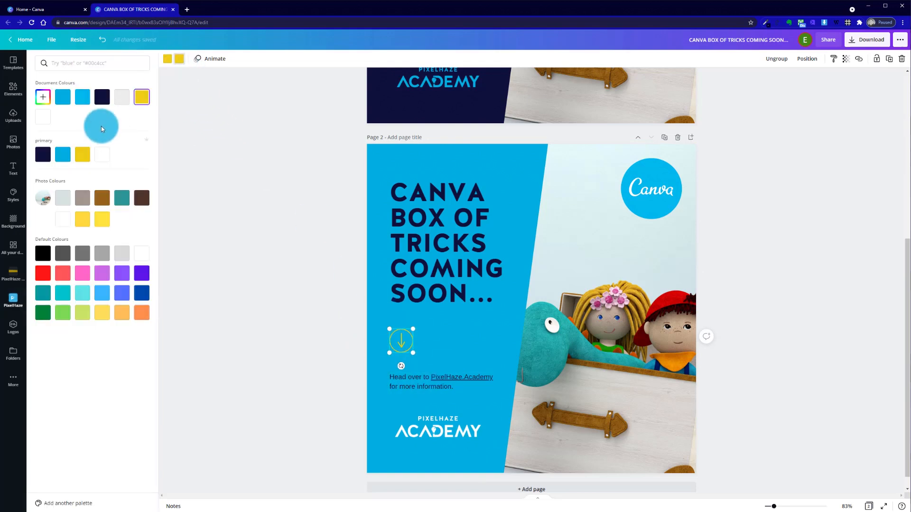
left_click(102, 154)
left_click(102, 154)
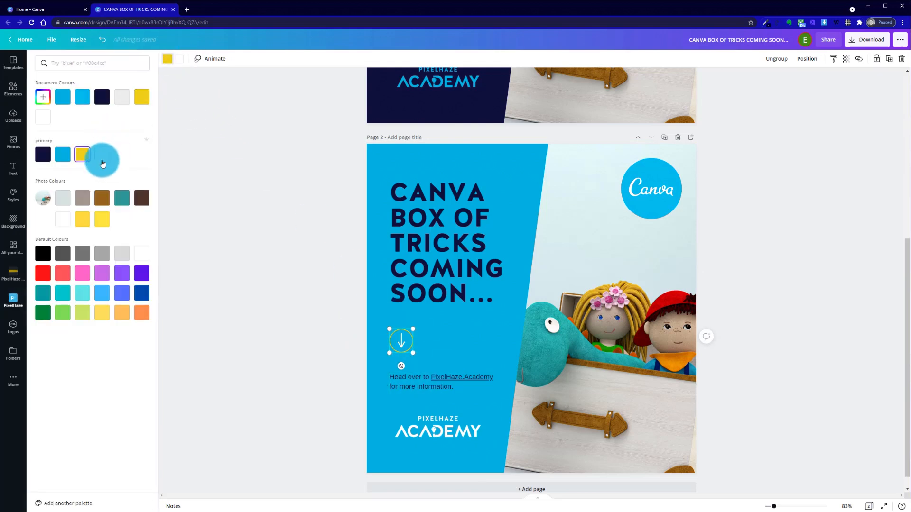
left_click(224, 215)
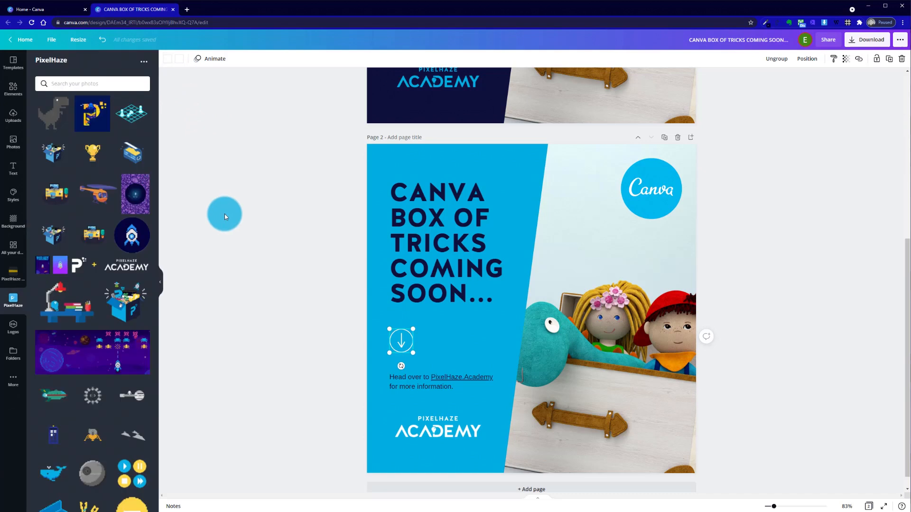
left_click(375, 336)
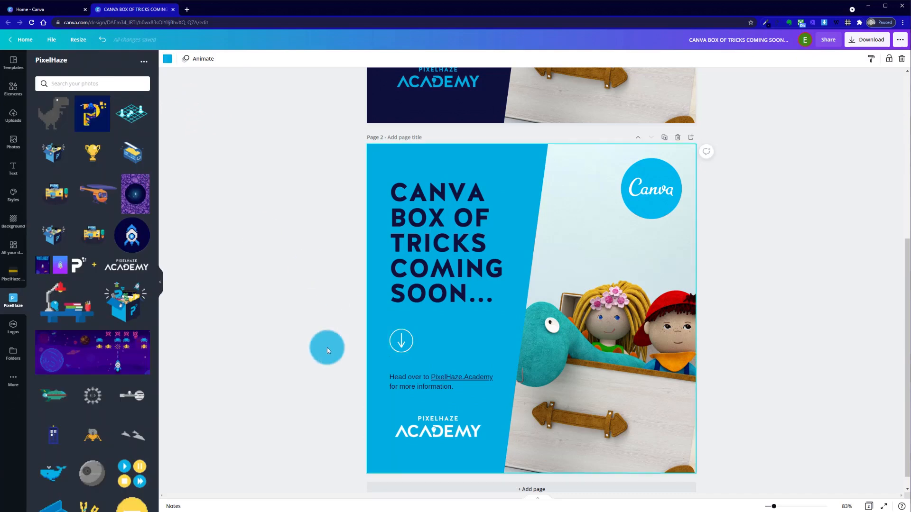
Compare the navy design on page 1 with the light blue variant on page 2
scroll(334, 371, "up", 3)
scroll(335, 371, "up", 3)
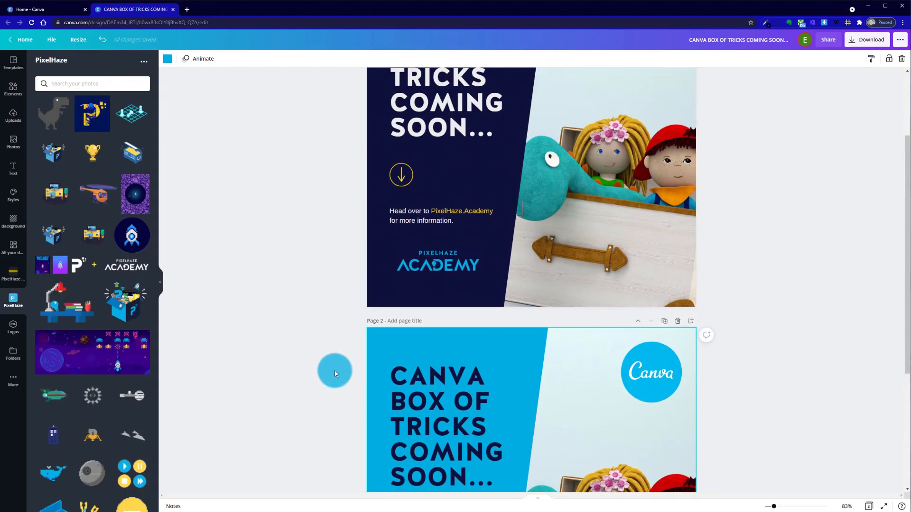
scroll(334, 371, "down", 6)
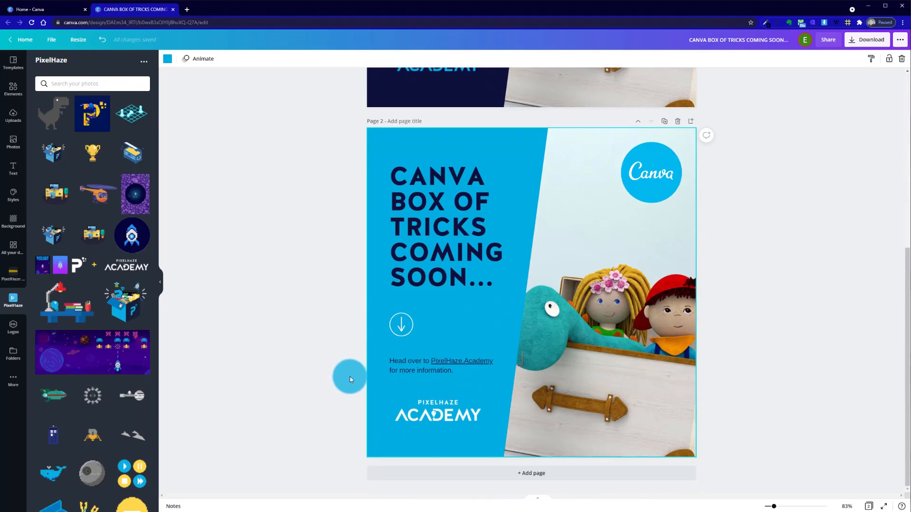
scroll(375, 379, "up", 6)
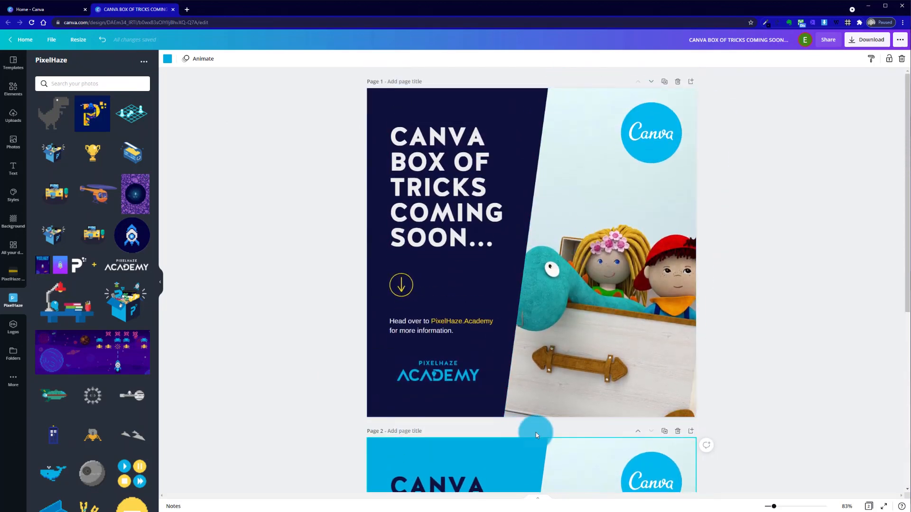
scroll(535, 431, "down", 6)
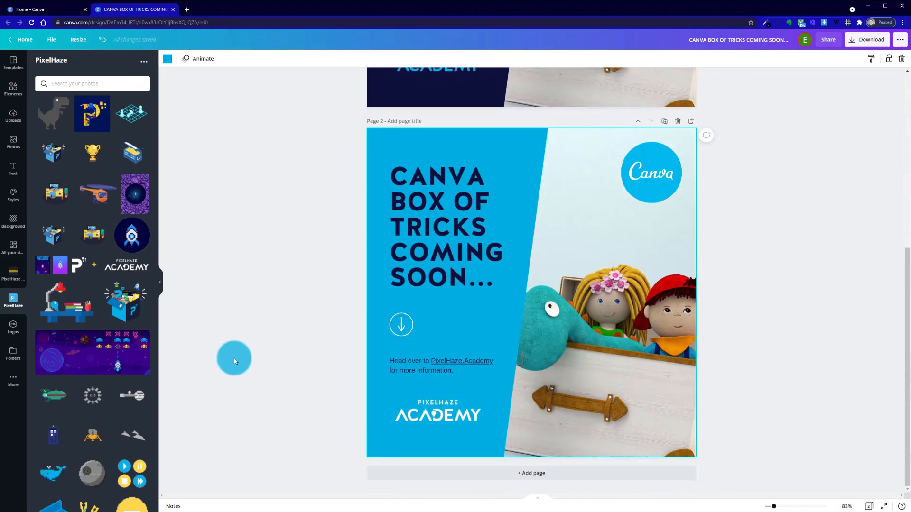